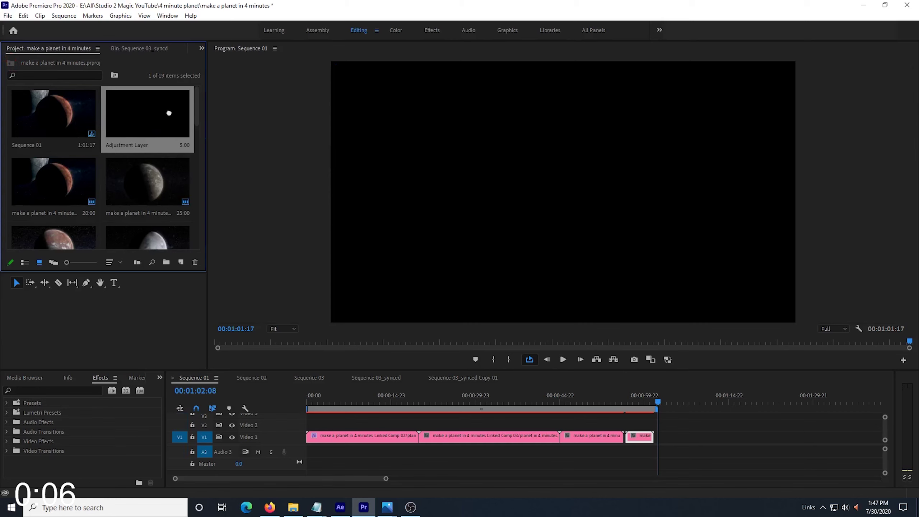
- Put an adjustment layer after the last clip and replace it with linked After Effects comp Linked Comp 08
{"action": "left_click_drag", "start_coordinate": [147, 116], "coordinate": [665, 437]}
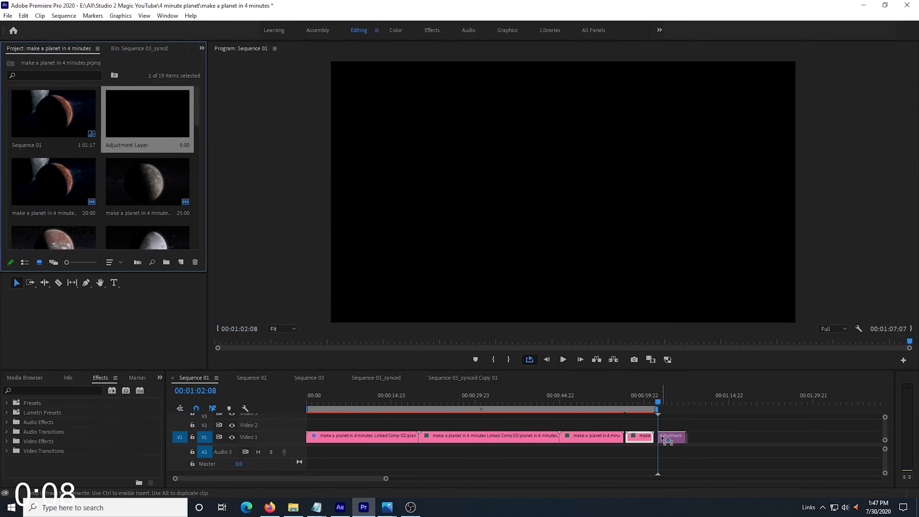
{"action": "right_click", "coordinate": [666, 437]}
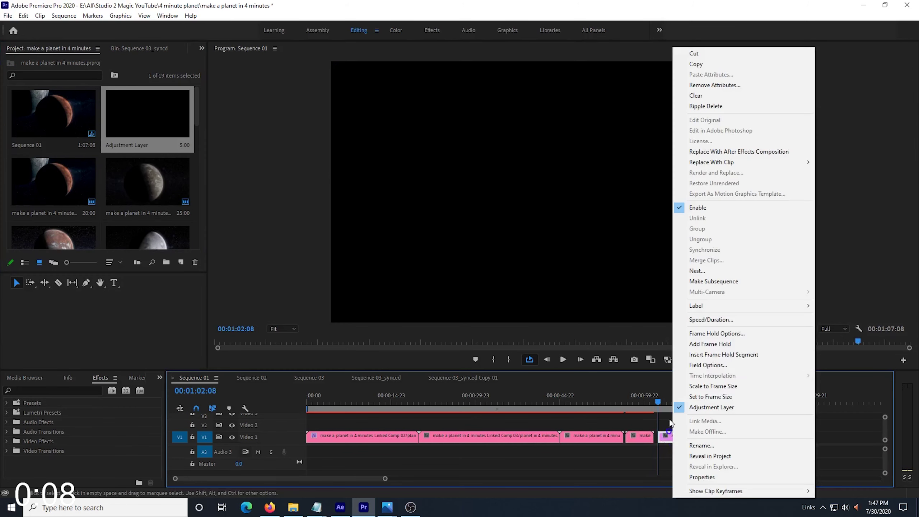
{"action": "left_click", "coordinate": [741, 152]}
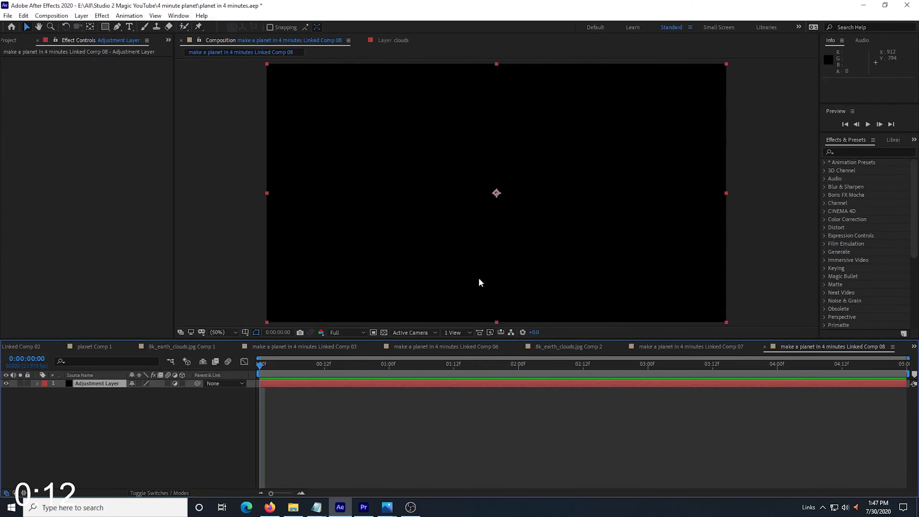
- Select the comp's adjustment layer, then find Solar System Scope and browse its Textures page
{"action": "left_click", "coordinate": [96, 385]}
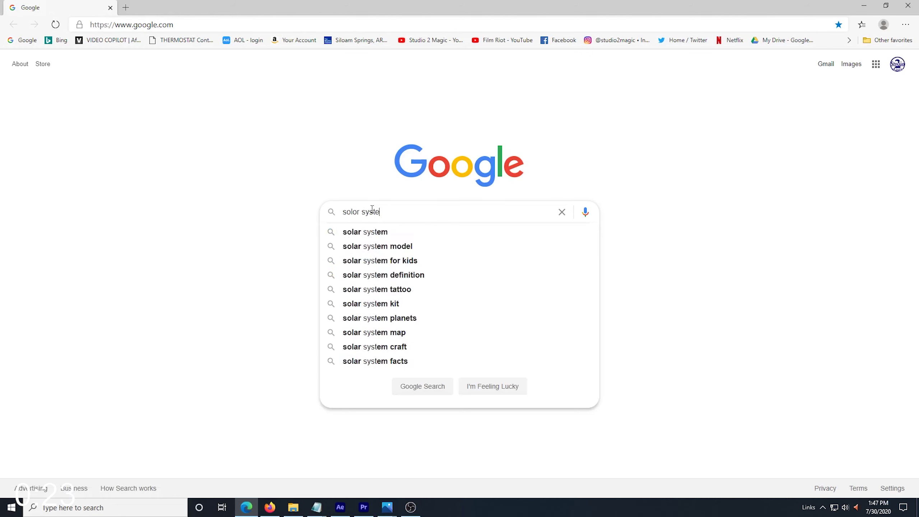
{"action": "type", "text": "em scop"}
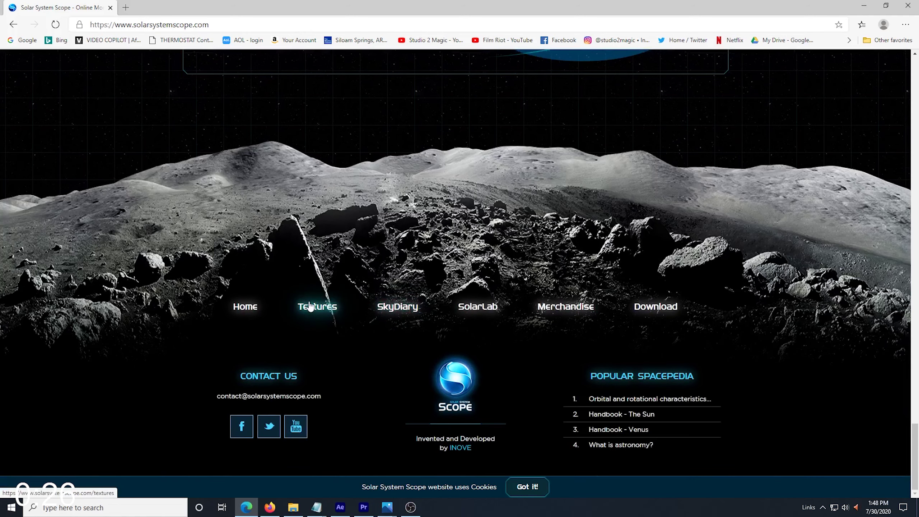
{"action": "left_click", "coordinate": [318, 306]}
{"action": "scroll", "coordinate": [442, 242], "scroll_direction": "down", "scroll_amount": 20}
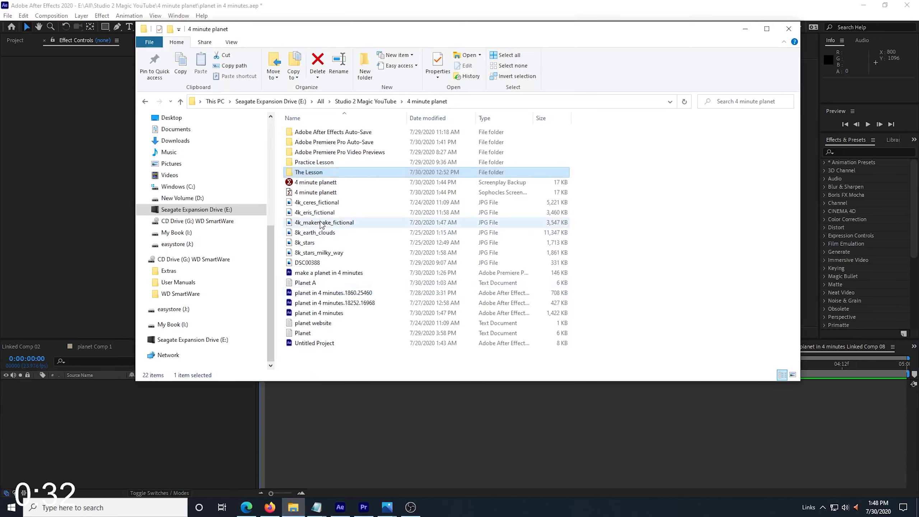
- Add 4k_makemake_fictional.jpg as a comp layer and set project colour depth to 16 bits per channel
{"action": "left_click_drag", "start_coordinate": [319, 222], "coordinate": [118, 427]}
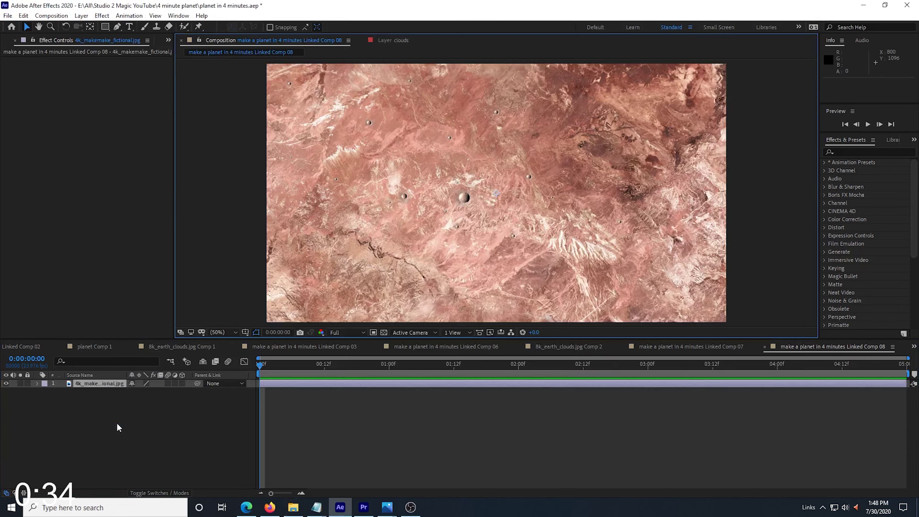
{"action": "left_click", "coordinate": [94, 384]}
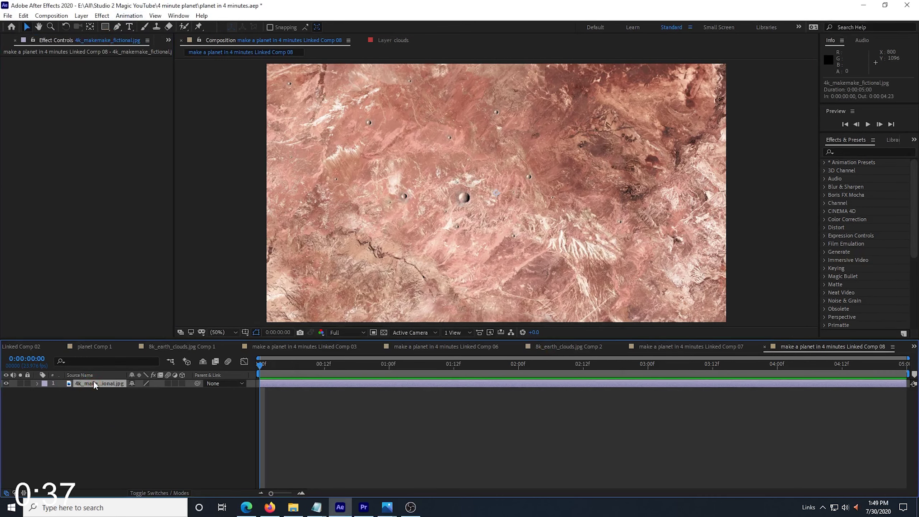
{"action": "left_click", "coordinate": [59, 334]}
{"action": "left_click", "coordinate": [477, 170]}
{"action": "left_click", "coordinate": [408, 190]}
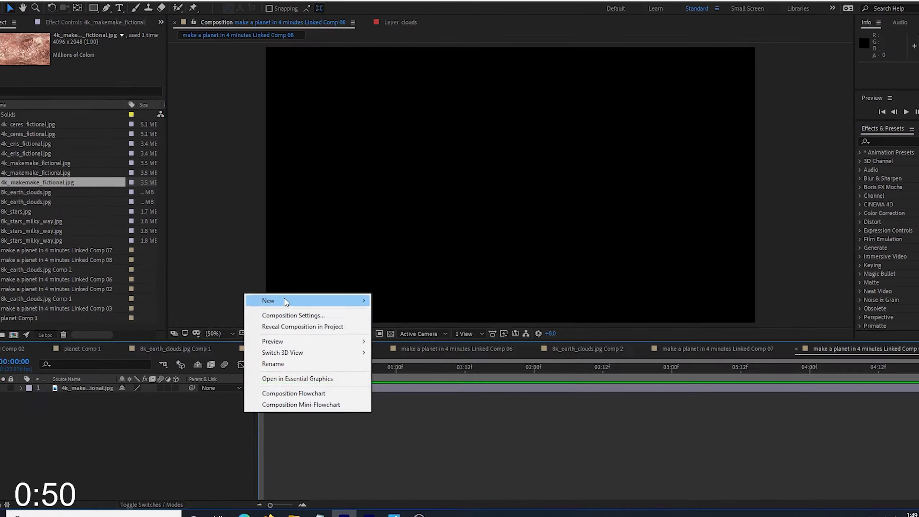
- Create a new solid layer named Planet
{"action": "mouse_move", "coordinate": [286, 300]}
{"action": "left_click", "coordinate": [452, 328]}
{"action": "type", "text": "Planet"}
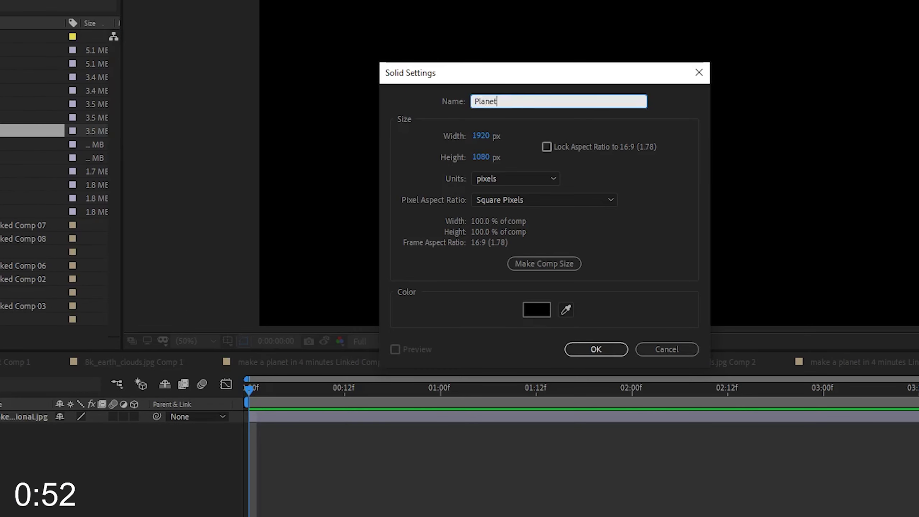
{"action": "key", "text": "Return"}
- Apply the VC Orb effect to the Planet layer and expand its map settings
{"action": "left_click", "coordinate": [863, 325]}
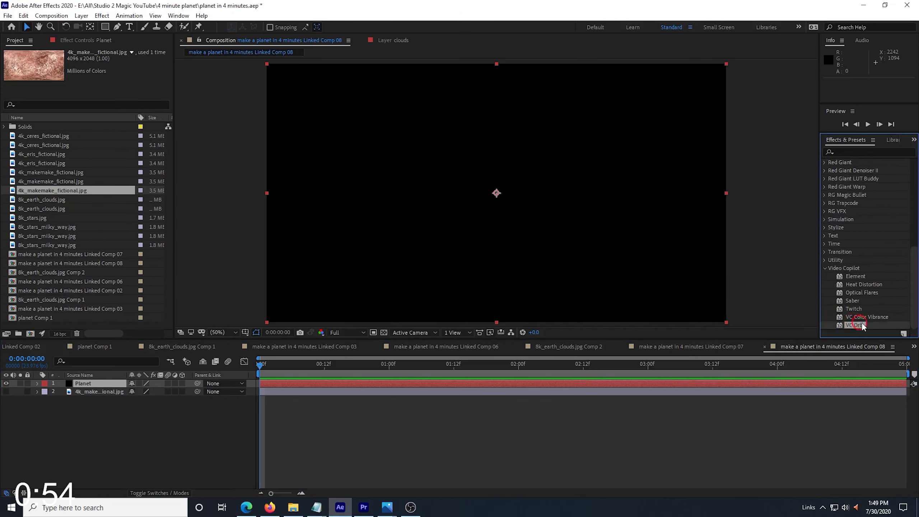
{"action": "left_click_drag", "start_coordinate": [567, 335], "coordinate": [88, 387]}
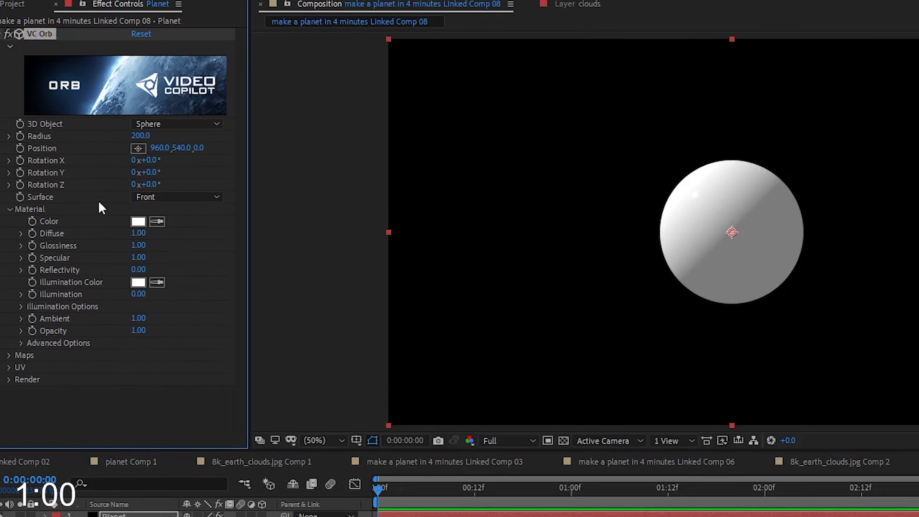
{"action": "left_click", "coordinate": [8, 364]}
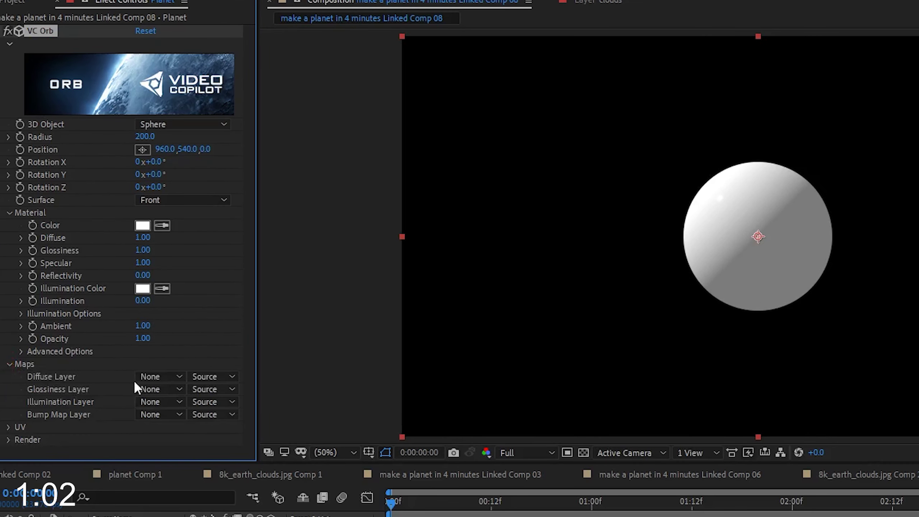
- Set VC Orb's Diffuse Layer and Bump Map Layer both to 4k_makemake_fictional.jpg
{"action": "left_click", "coordinate": [175, 376]}
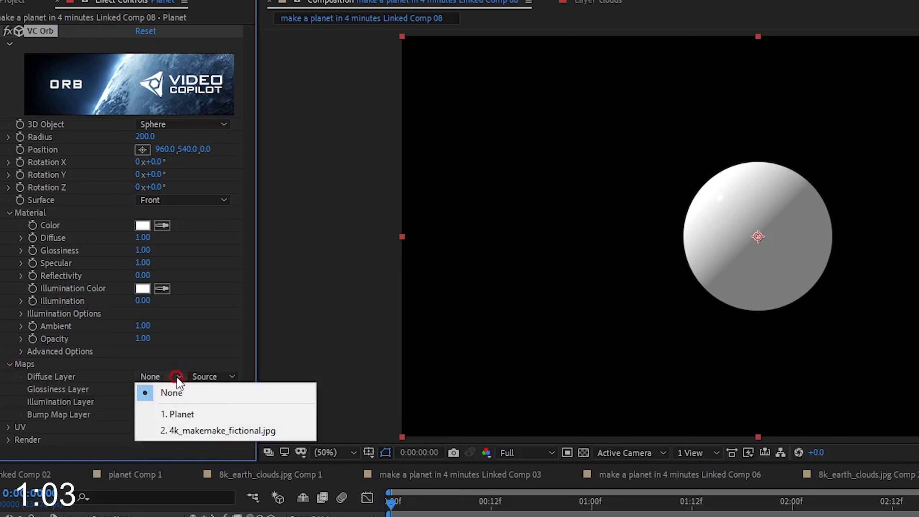
{"action": "left_click", "coordinate": [184, 431]}
{"action": "scroll", "coordinate": [86, 425], "scroll_direction": "down", "scroll_amount": 2}
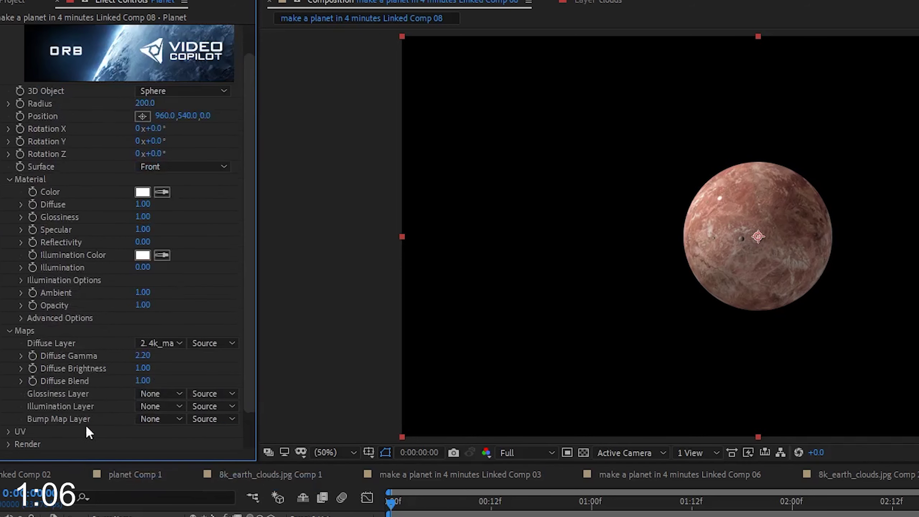
{"action": "left_click", "coordinate": [162, 418]}
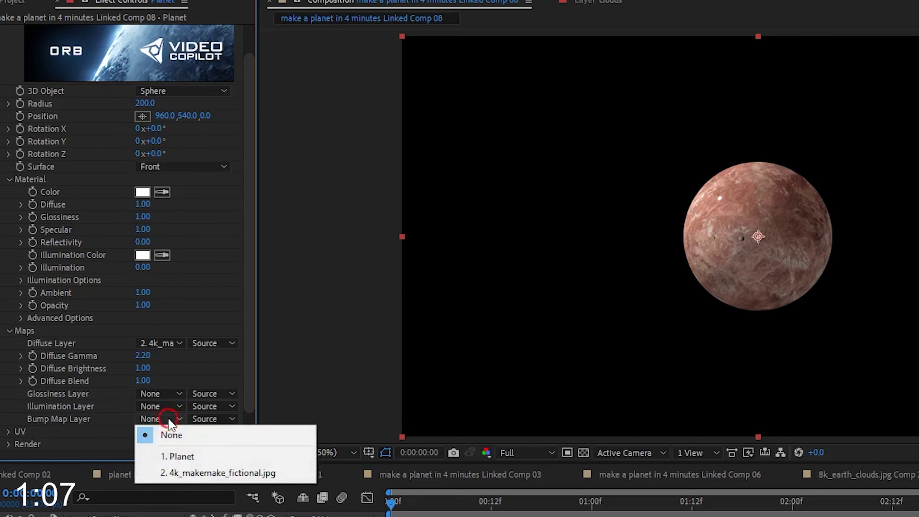
{"action": "left_click", "coordinate": [176, 477]}
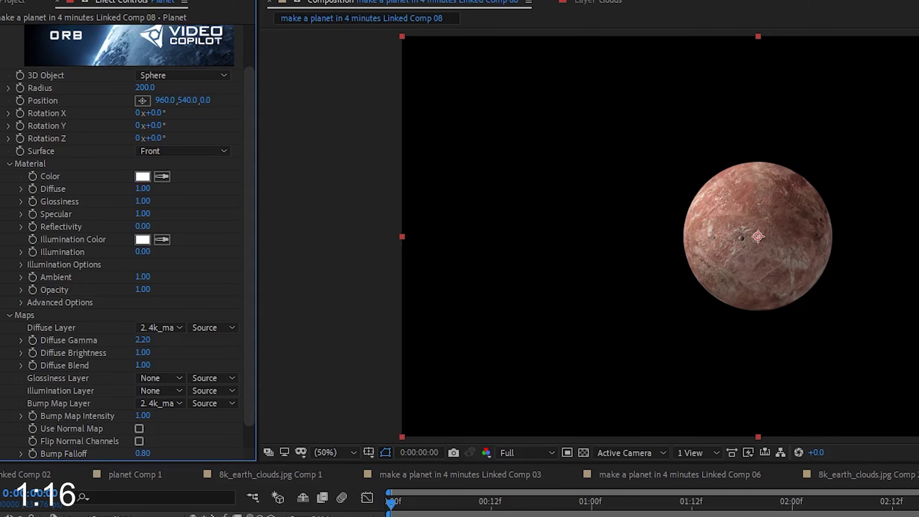
{"action": "right_click", "coordinate": [366, 396]}
- Add Point Light 1 at 125% intensity with a pale yellow colour
{"action": "mouse_move", "coordinate": [449, 406]}
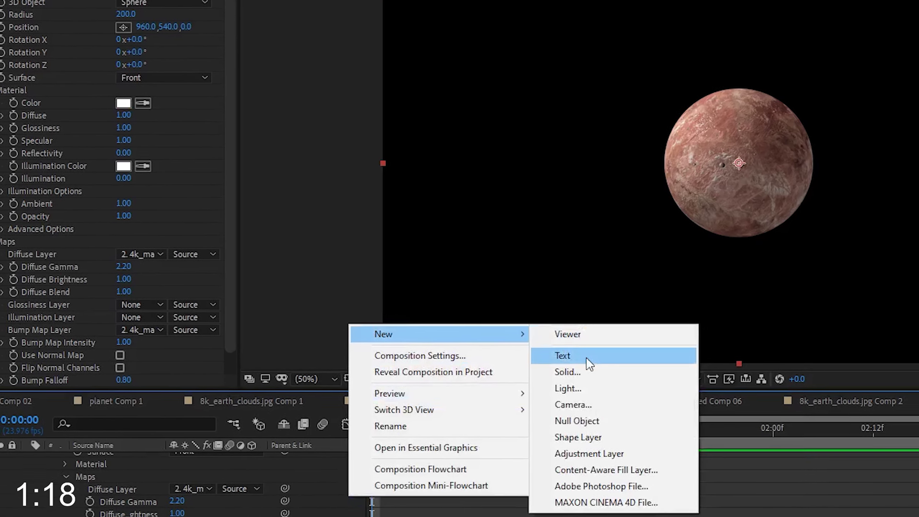
{"action": "left_click", "coordinate": [575, 388]}
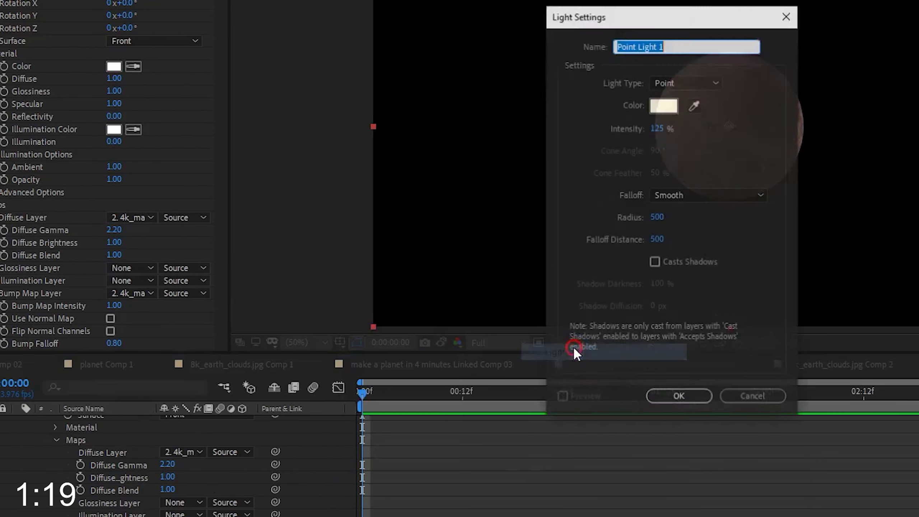
{"action": "left_click", "coordinate": [663, 105]}
{"action": "left_click_drag", "start_coordinate": [243, 225], "coordinate": [165, 198]}
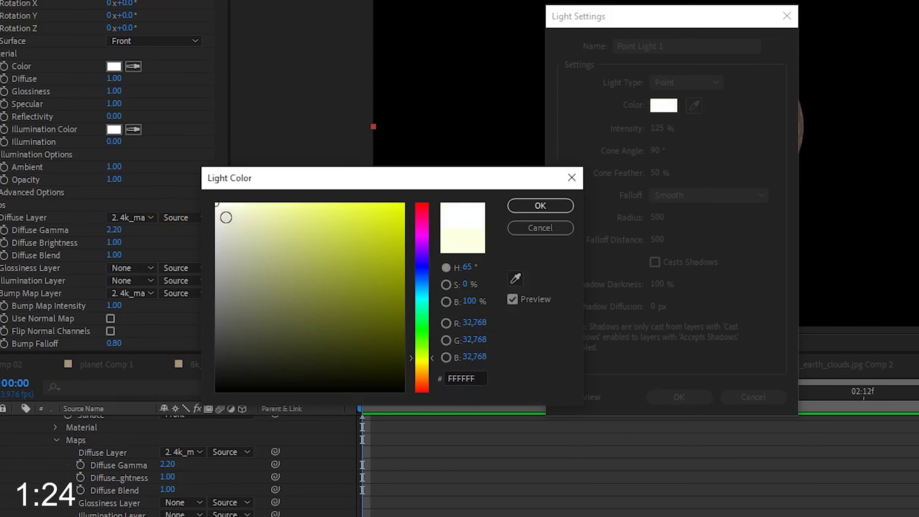
{"action": "mouse_move", "coordinate": [218, 204]}
{"action": "left_mouse_down"}
{"action": "mouse_move", "coordinate": [321, 200]}
{"action": "mouse_move", "coordinate": [243, 199]}
{"action": "left_mouse_up"}
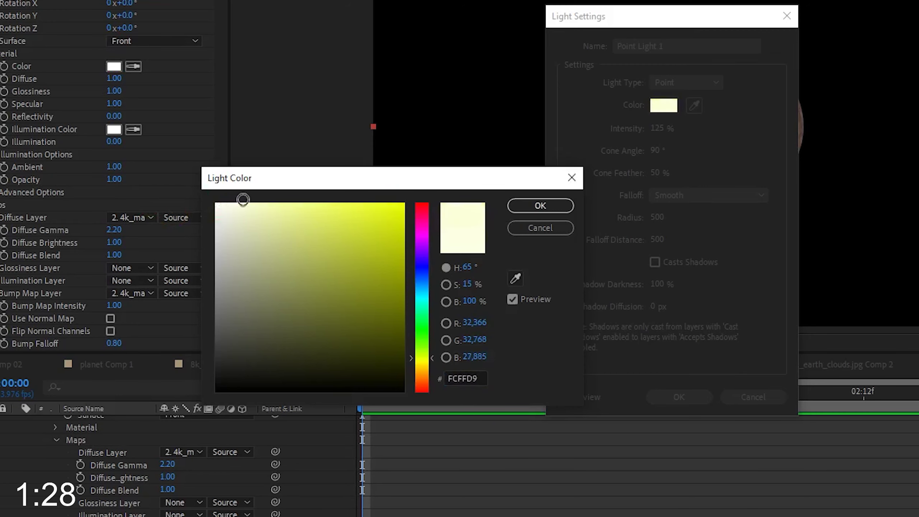
{"action": "left_click", "coordinate": [536, 211]}
{"action": "left_click", "coordinate": [679, 397]}
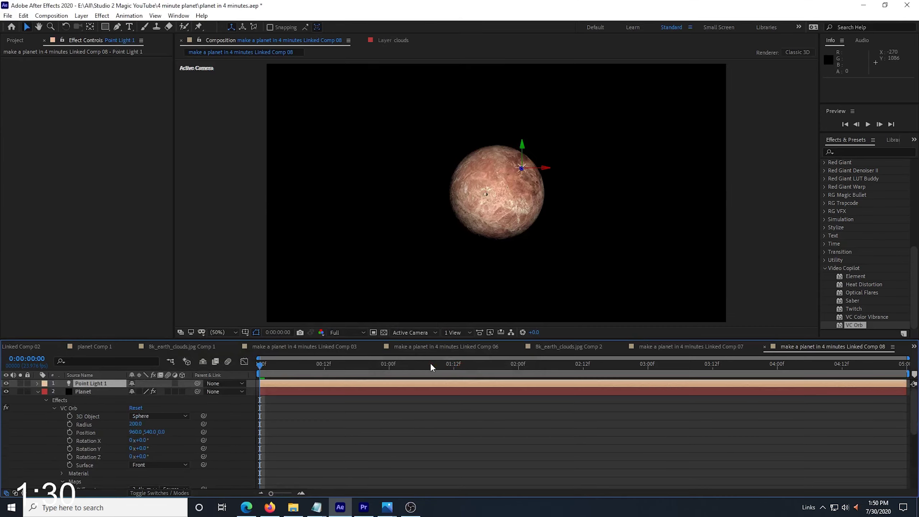
- Move Point Light 1 right of the planet, then up and slightly left, using Top and Front views
{"action": "left_click_drag", "start_coordinate": [546, 171], "coordinate": [728, 168]}
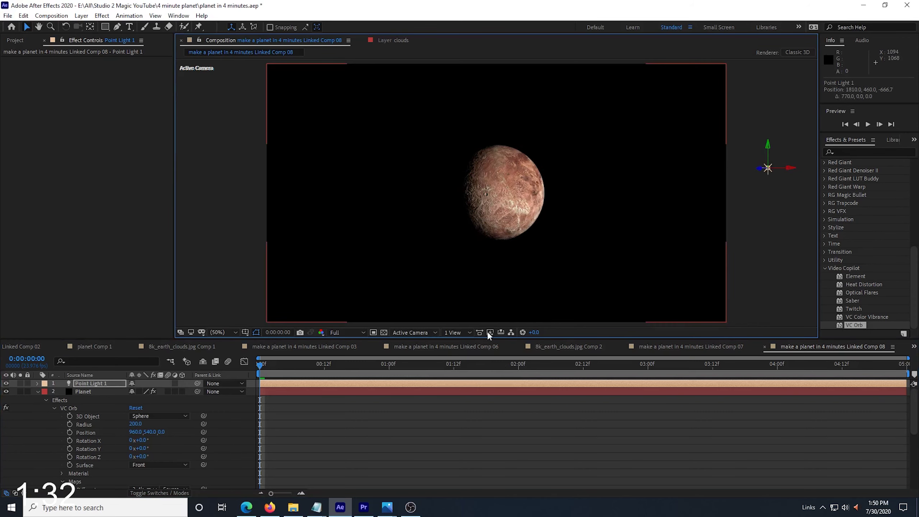
{"action": "left_click", "coordinate": [414, 332]}
{"action": "left_click", "coordinate": [402, 378]}
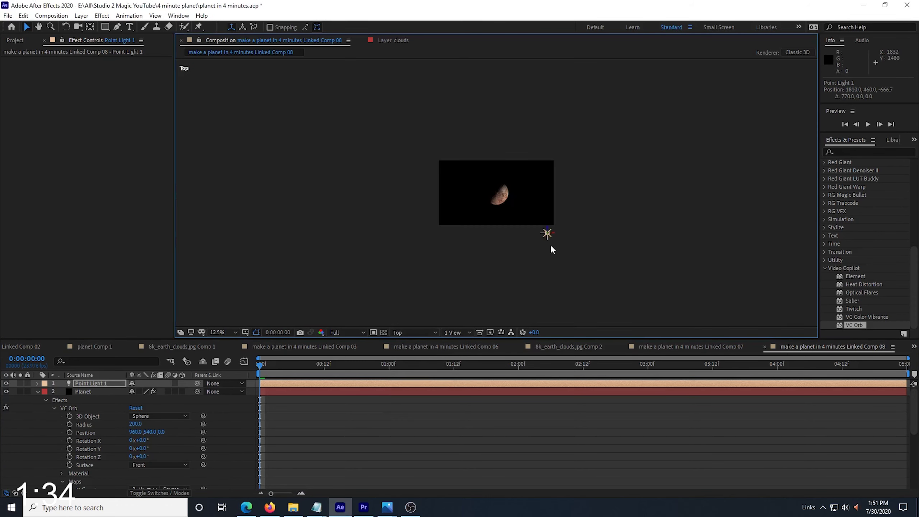
{"action": "left_click", "coordinate": [414, 332]}
{"action": "left_click", "coordinate": [400, 362]}
{"action": "left_click_drag", "start_coordinate": [626, 189], "coordinate": [606, 149]}
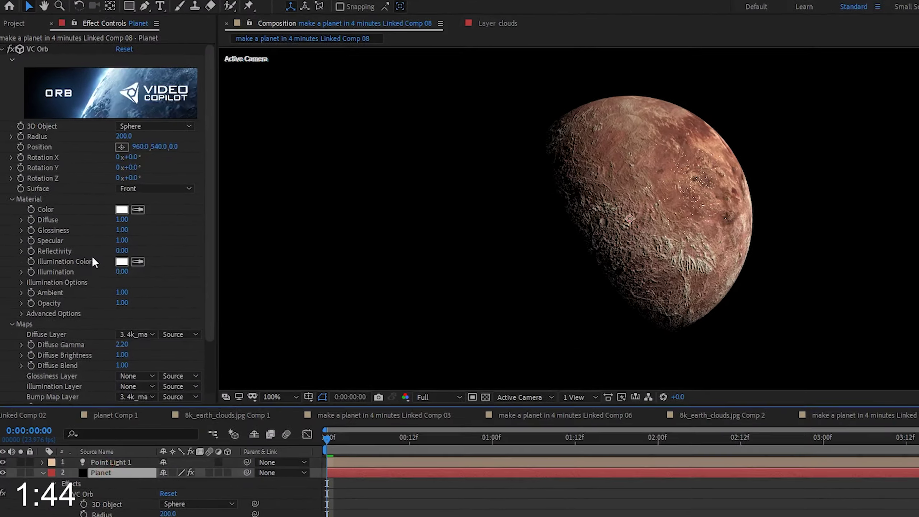
- Scrub VC Orb's Bump Map Intensity to 0.05 and Bump Falloff to 0.88
{"action": "scroll", "coordinate": [120, 347], "scroll_direction": "down", "scroll_amount": 3}
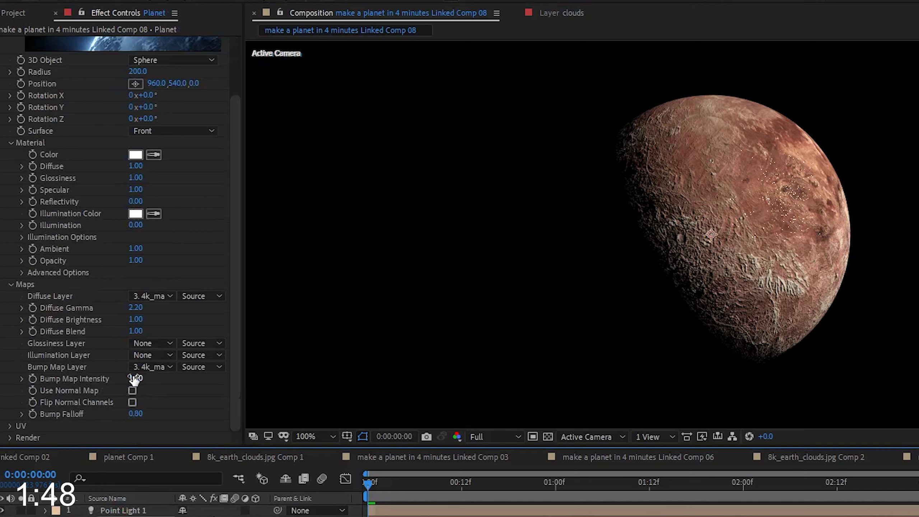
{"action": "left_click_drag", "start_coordinate": [134, 378], "coordinate": [73, 378]}
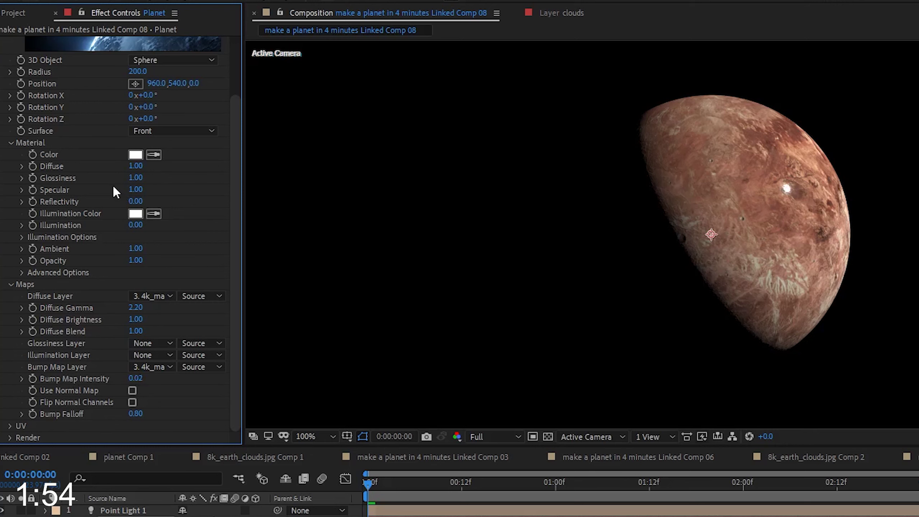
{"action": "left_click_drag", "start_coordinate": [136, 379], "coordinate": [69, 381]}
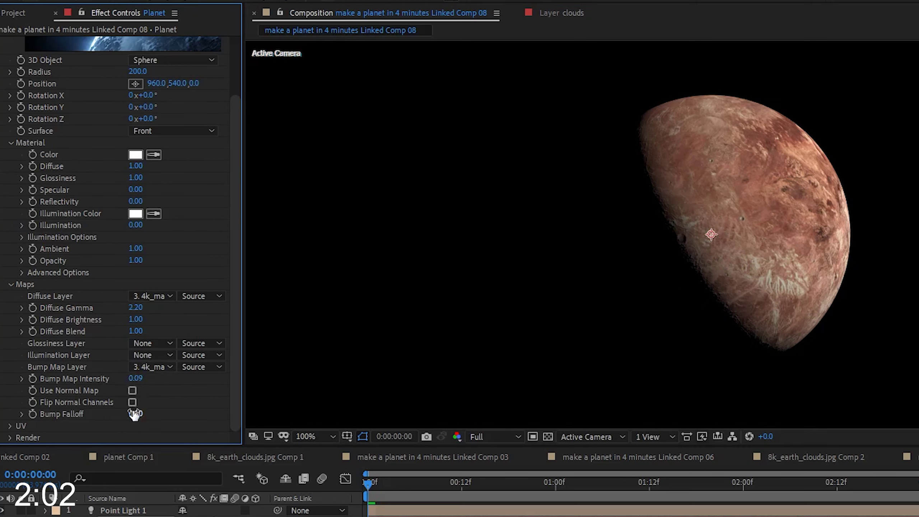
{"action": "key", "text": "period"}
{"action": "left_click_drag", "start_coordinate": [135, 413], "coordinate": [38, 418]}
{"action": "left_click_drag", "start_coordinate": [136, 378], "coordinate": [152, 377]}
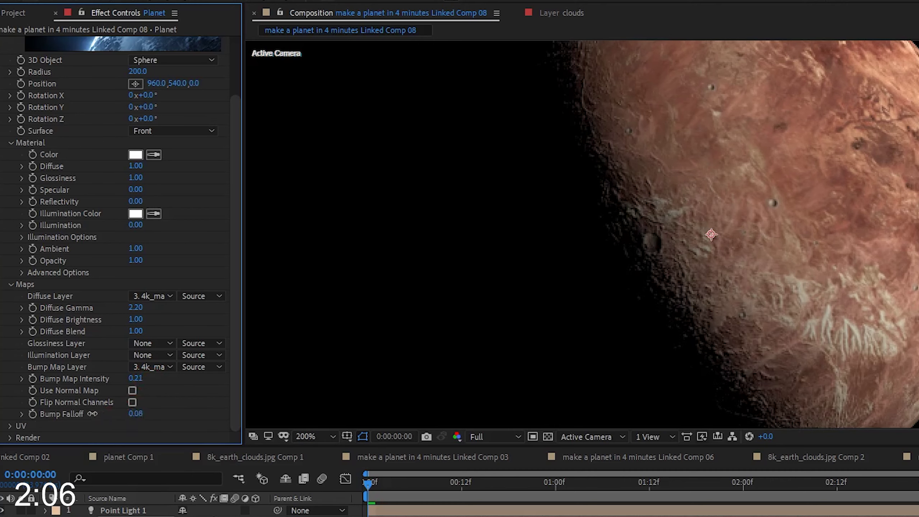
{"action": "left_click_drag", "start_coordinate": [92, 414], "coordinate": [205, 409]}
{"action": "scroll", "coordinate": [711, 234], "scroll_direction": "up", "scroll_amount": 2}
{"action": "left_click_drag", "start_coordinate": [137, 379], "coordinate": [122, 381]}
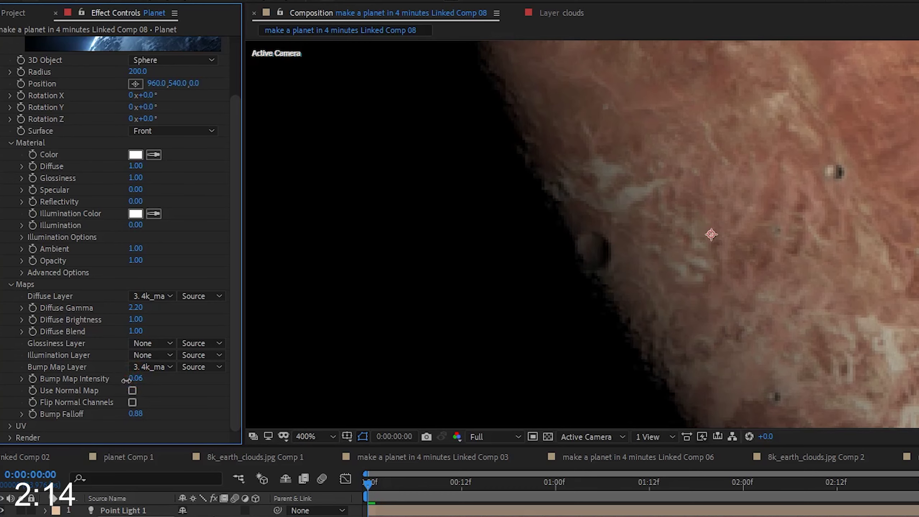
{"action": "scroll", "coordinate": [527, 322], "scroll_direction": "down", "scroll_amount": 4}
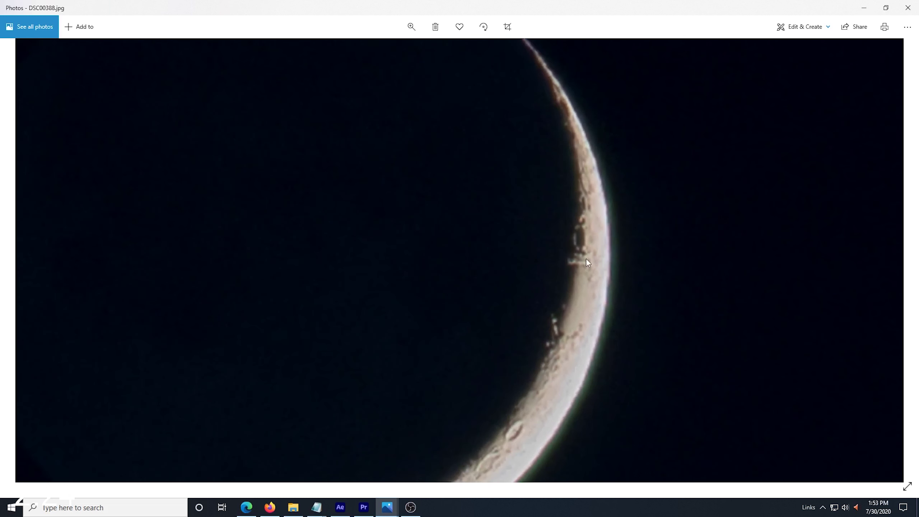
- Zoom out to see the whole crescent moon photo, then return to the planet comp
{"action": "scroll", "coordinate": [579, 278], "scroll_direction": "down", "scroll_amount": 5}
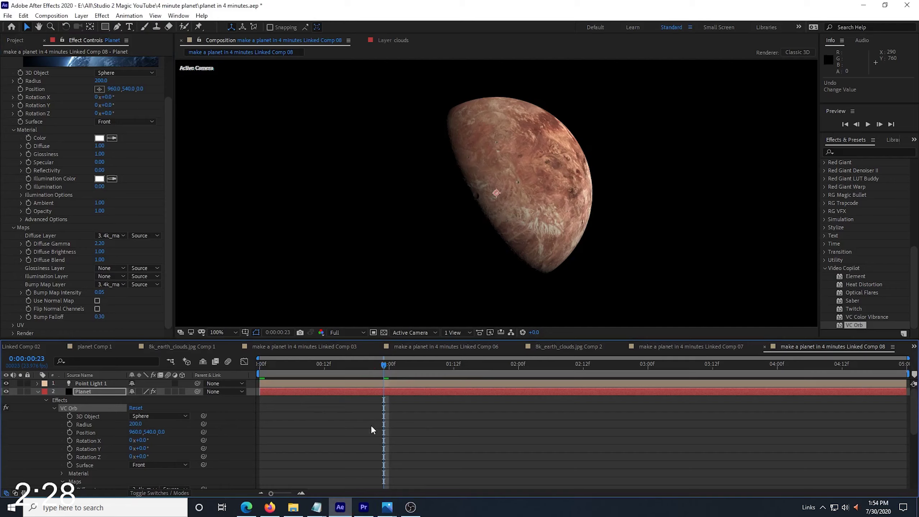
{"action": "left_click", "coordinate": [354, 429]}
- Keyframe the planet's Rotation Y from 0° at the first frame to 10° at the last, then scrub to preview
{"action": "key", "text": "Home"}
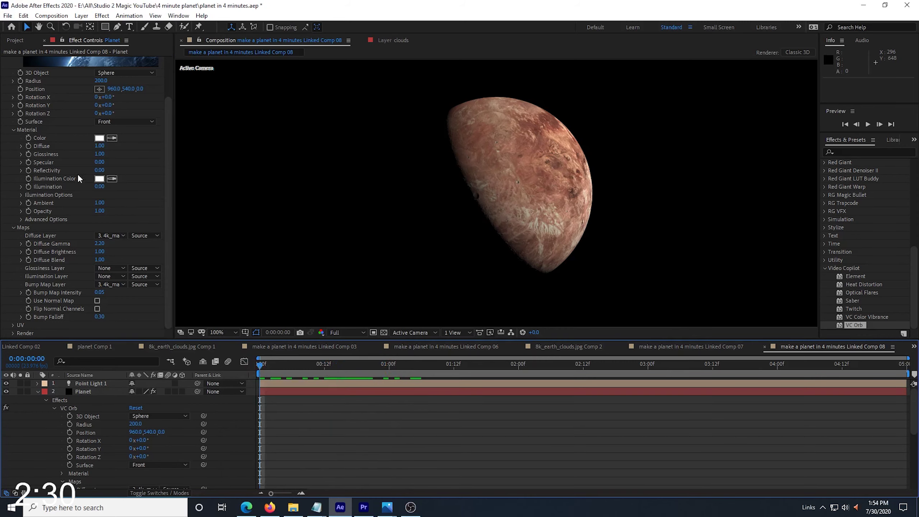
{"action": "scroll", "coordinate": [58, 145], "scroll_direction": "up", "scroll_amount": 3}
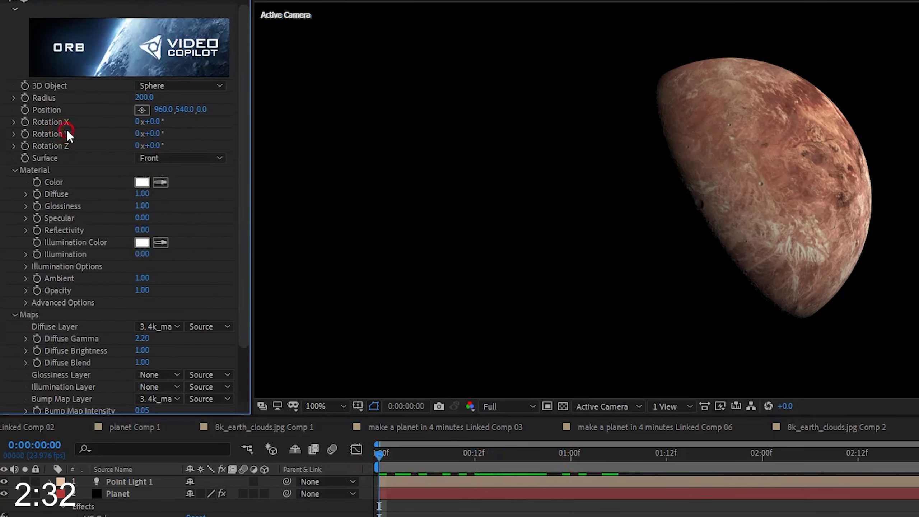
{"action": "left_click", "coordinate": [25, 134]}
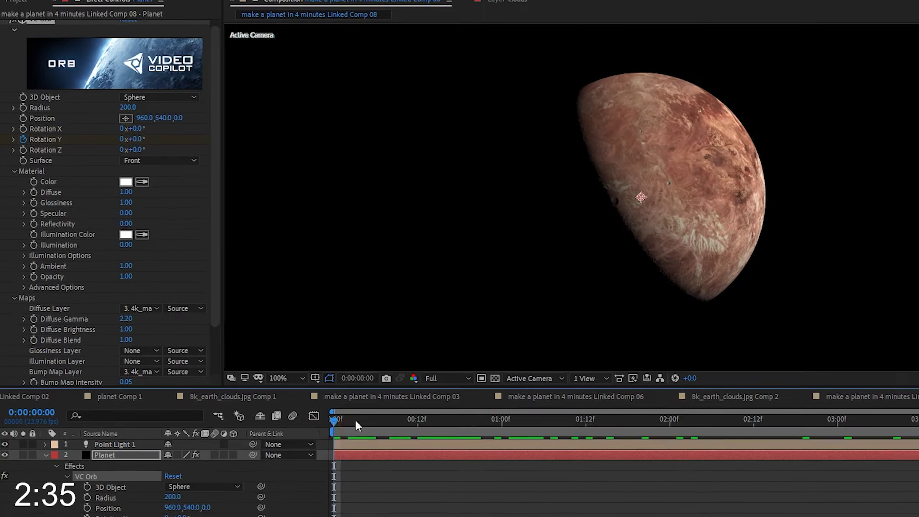
{"action": "left_click_drag", "start_coordinate": [379, 452], "coordinate": [918, 454]}
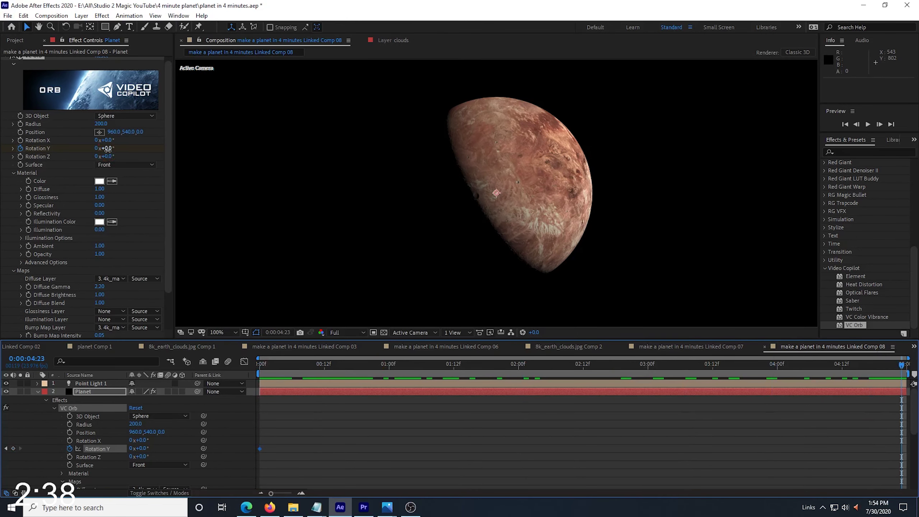
{"action": "left_click_drag", "start_coordinate": [107, 148], "coordinate": [110, 150]}
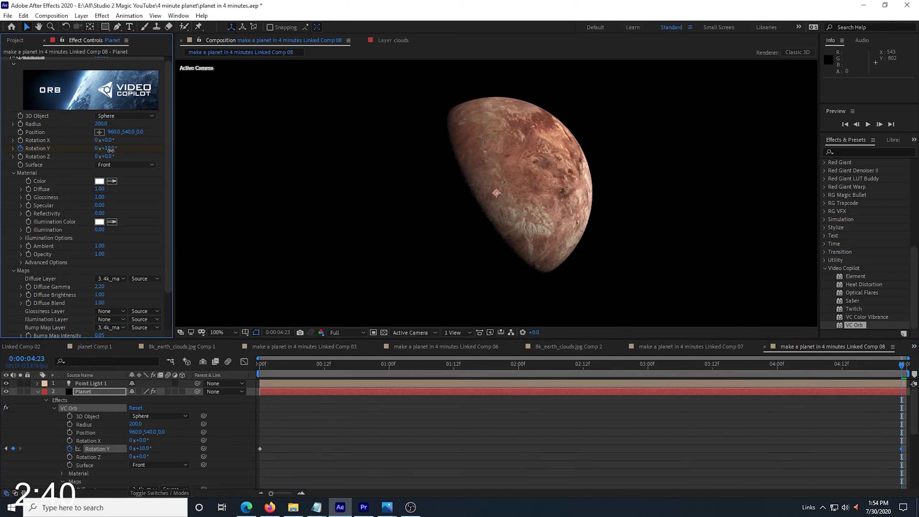
{"action": "left_click_drag", "start_coordinate": [263, 375], "coordinate": [419, 376]}
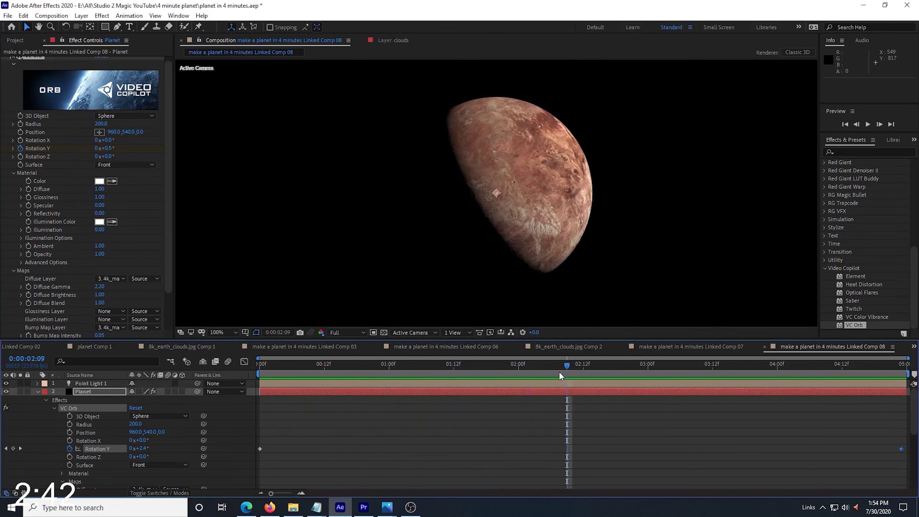
{"action": "left_click_drag", "start_coordinate": [559, 377], "coordinate": [259, 387]}
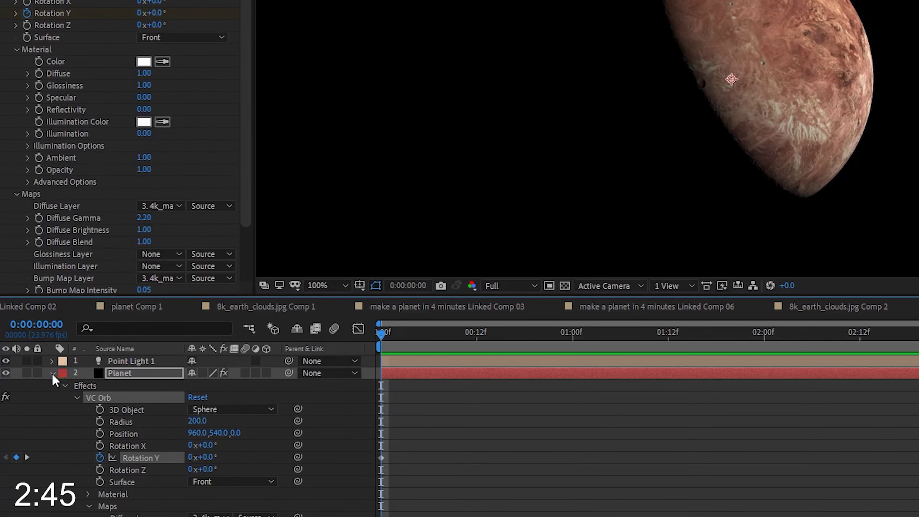
- Duplicate the Planet layer and rename the copy 'Planet Glow'
{"action": "left_click", "coordinate": [37, 391]}
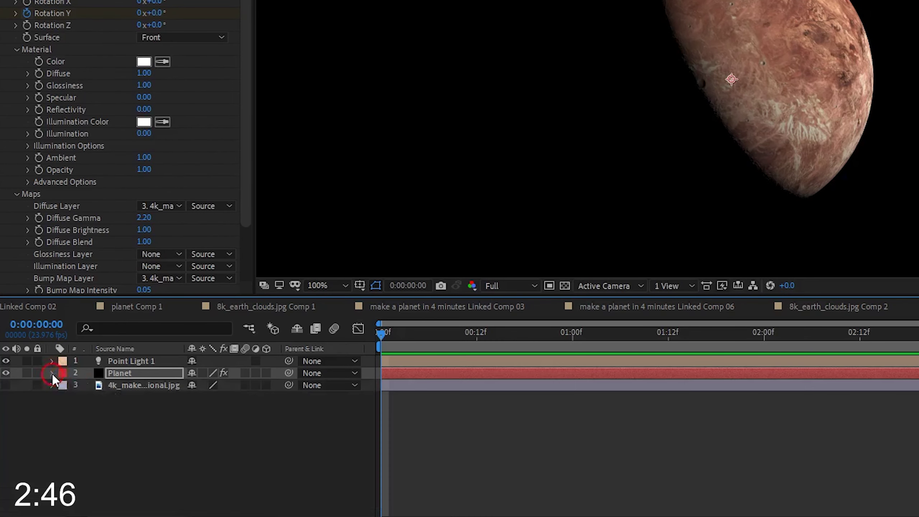
{"action": "left_click", "coordinate": [113, 375]}
{"action": "key", "text": "ctrl+d"}
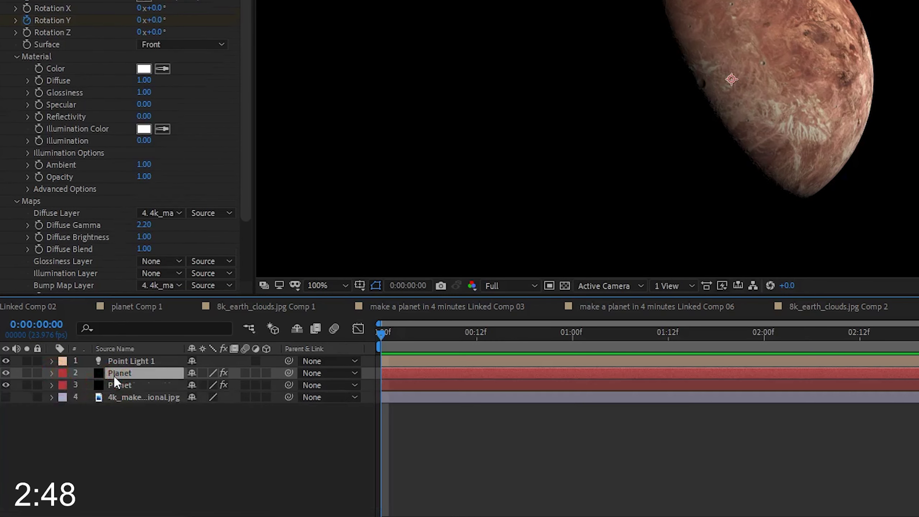
{"action": "right_click", "coordinate": [121, 382]}
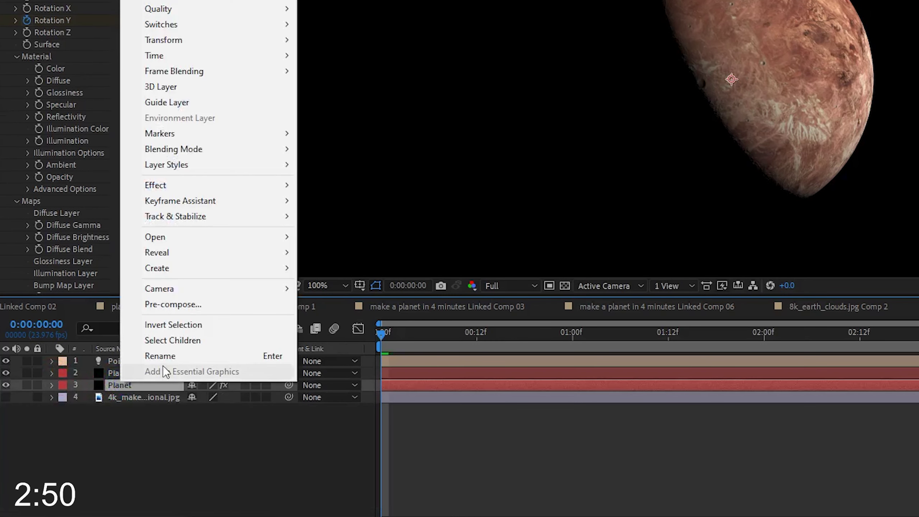
{"action": "left_click", "coordinate": [160, 356]}
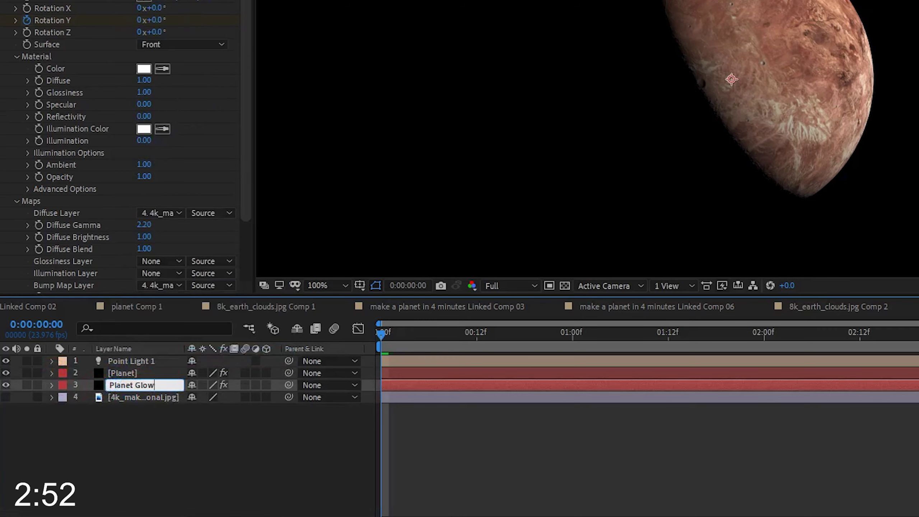
{"action": "type", "text": "Glow"}
{"action": "left_click", "coordinate": [135, 487]}
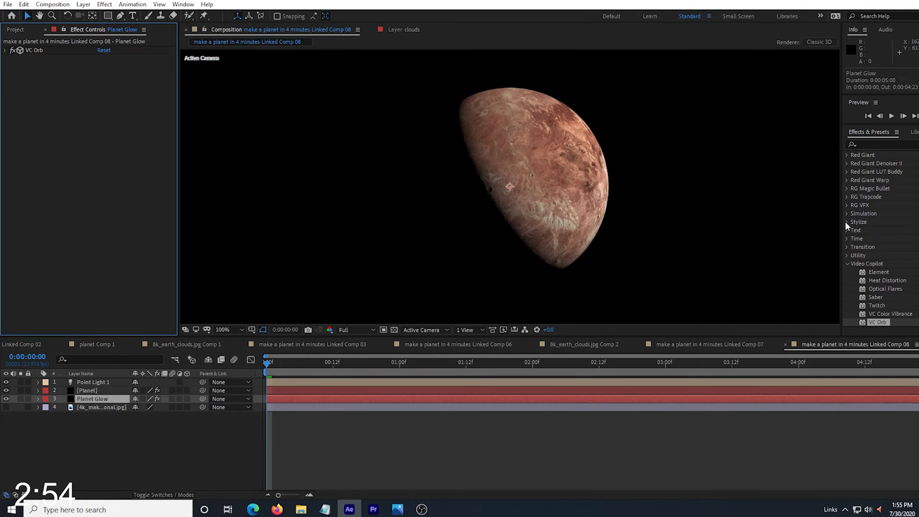
- Apply Glow to Planet Glow, duplicate it, then tune Glow (radius 8, intensity 1.6) and Glow 2 (radius 28, intensity 3.0)
{"action": "left_click", "coordinate": [859, 300]}
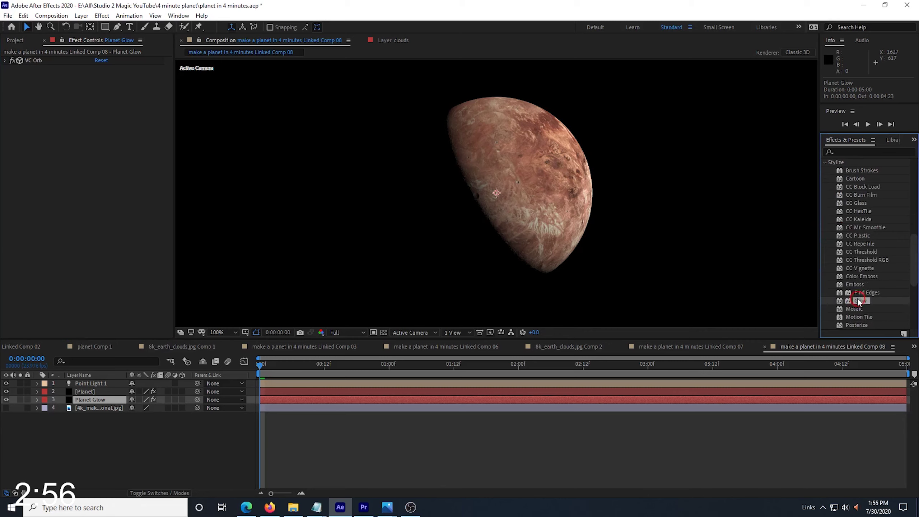
{"action": "left_click_drag", "start_coordinate": [863, 302], "coordinate": [85, 399]}
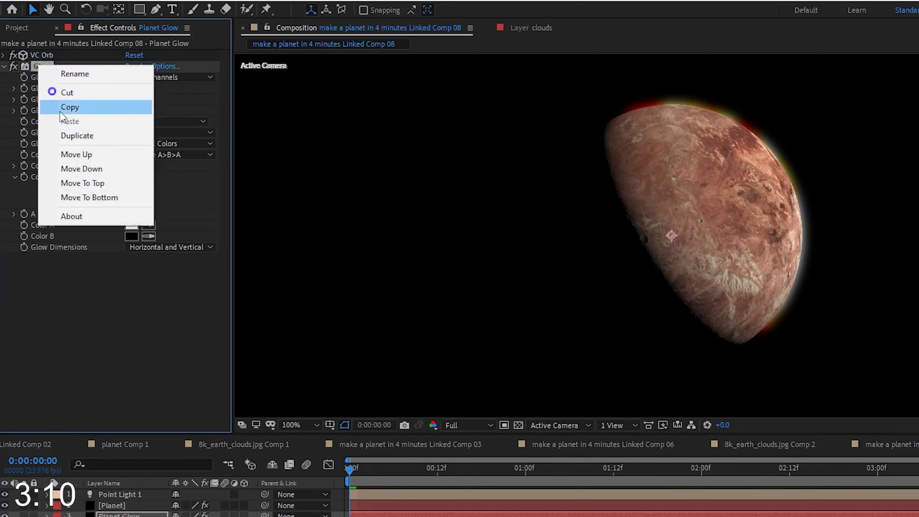
{"action": "left_click", "coordinate": [72, 136]}
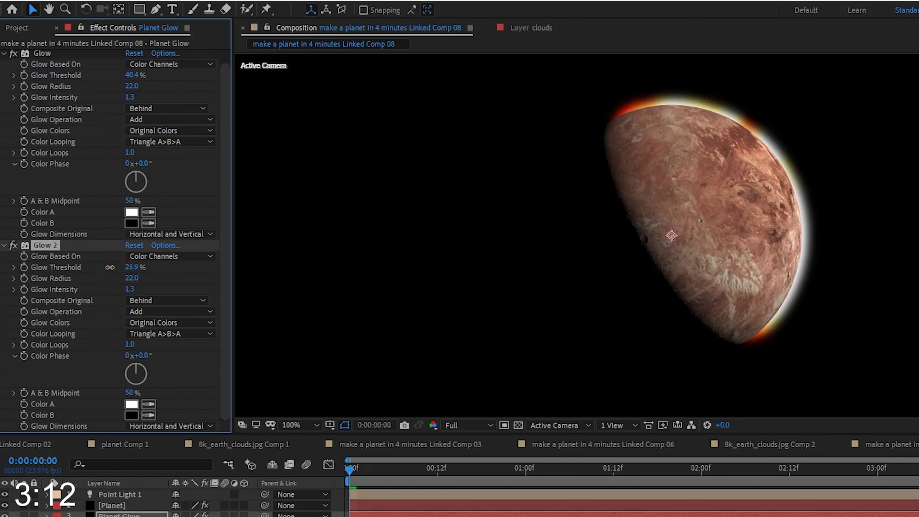
{"action": "mouse_move", "coordinate": [132, 267]}
{"action": "left_mouse_down"}
{"action": "mouse_move", "coordinate": [146, 267]}
{"action": "mouse_move", "coordinate": [133, 279]}
{"action": "left_mouse_up"}
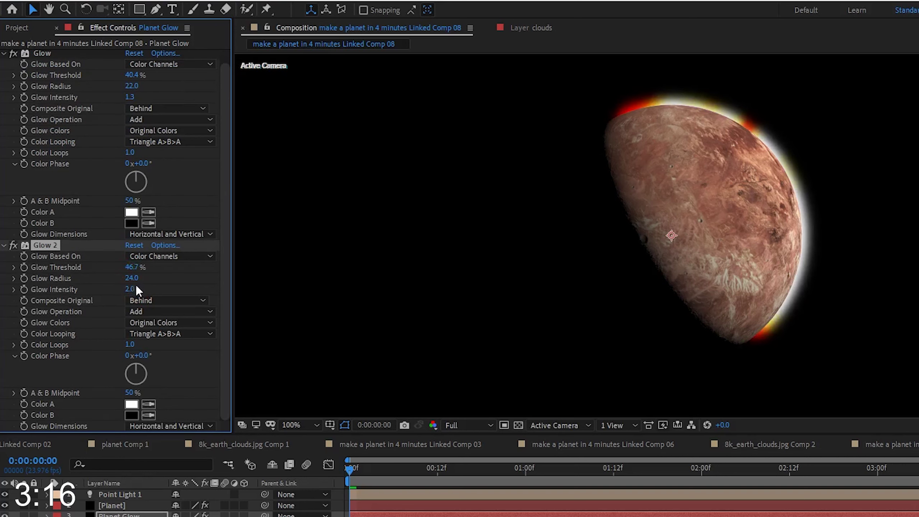
{"action": "left_click_drag", "start_coordinate": [132, 75], "coordinate": [113, 88]}
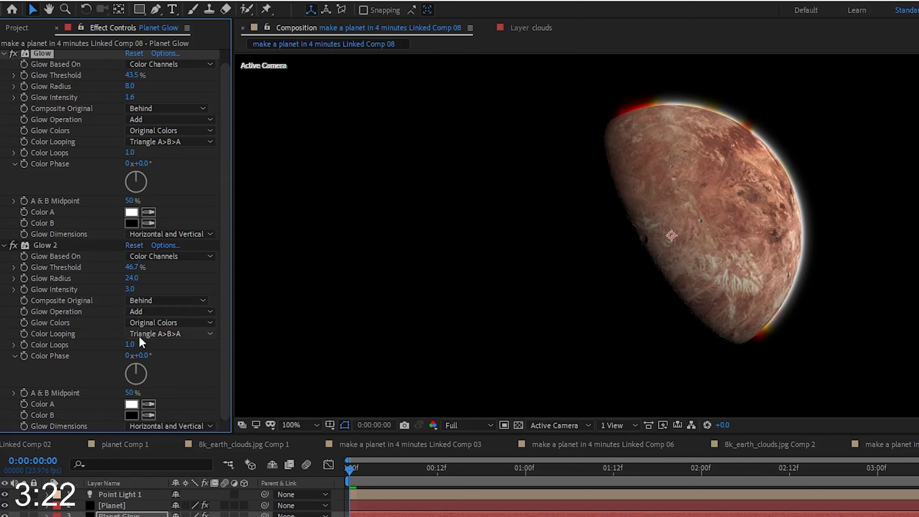
{"action": "mouse_move", "coordinate": [132, 267]}
{"action": "left_mouse_down"}
{"action": "mouse_move", "coordinate": [117, 267]}
{"action": "mouse_move", "coordinate": [139, 281]}
{"action": "left_mouse_up"}
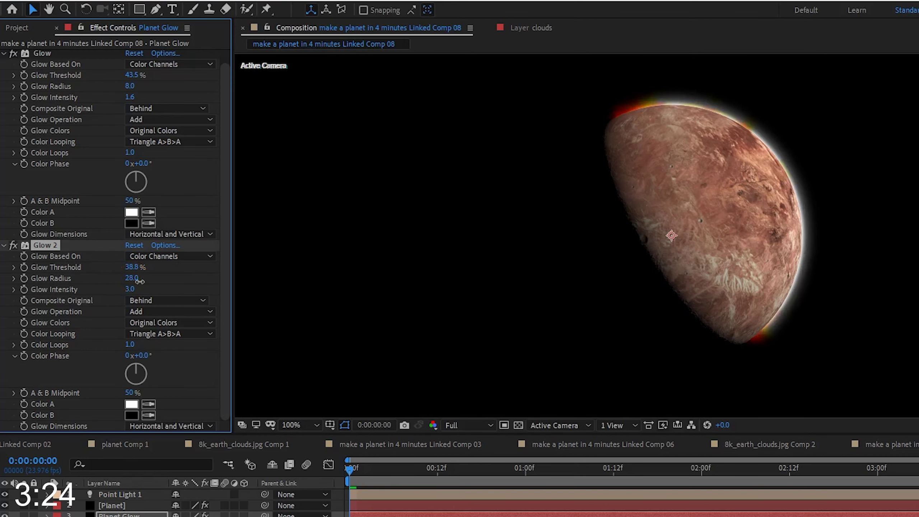
- Set Glow Colors to A & B Colors on both Glow and Glow 2
{"action": "left_click", "coordinate": [157, 131]}
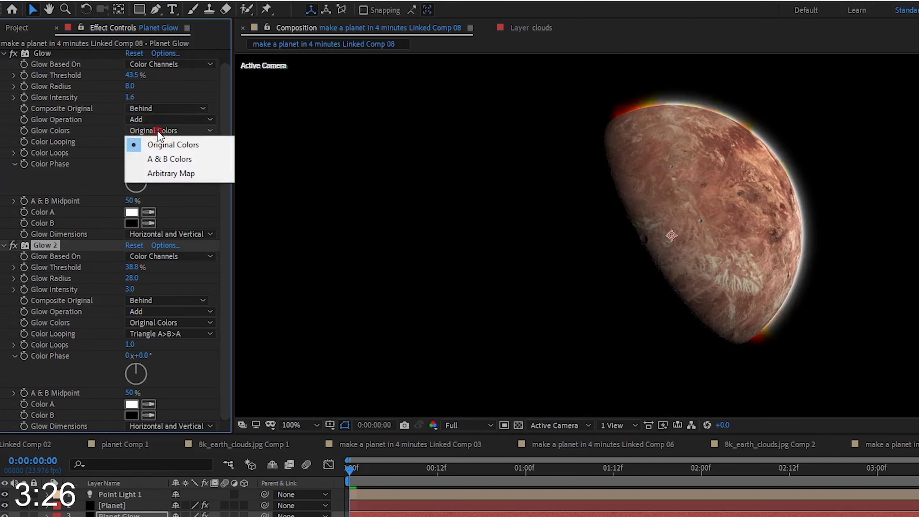
{"action": "left_click", "coordinate": [169, 160]}
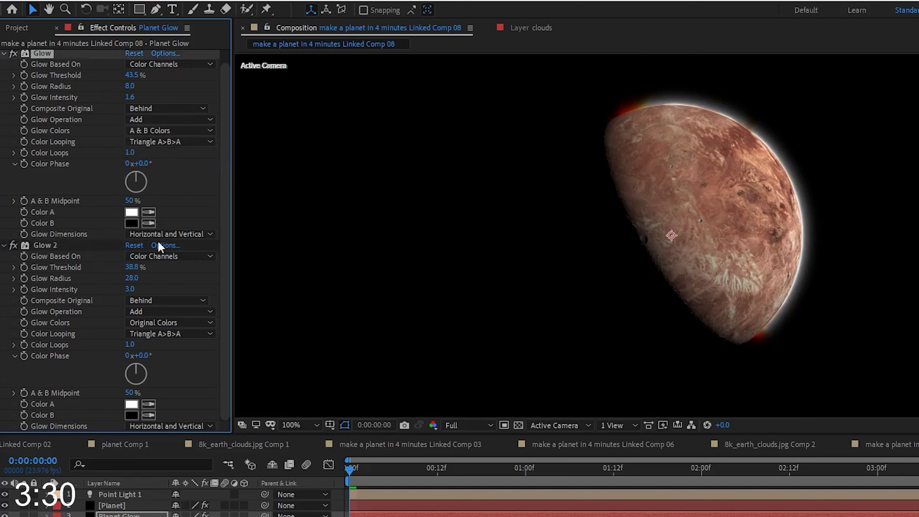
{"action": "left_click", "coordinate": [154, 322]}
{"action": "left_click", "coordinate": [169, 347]}
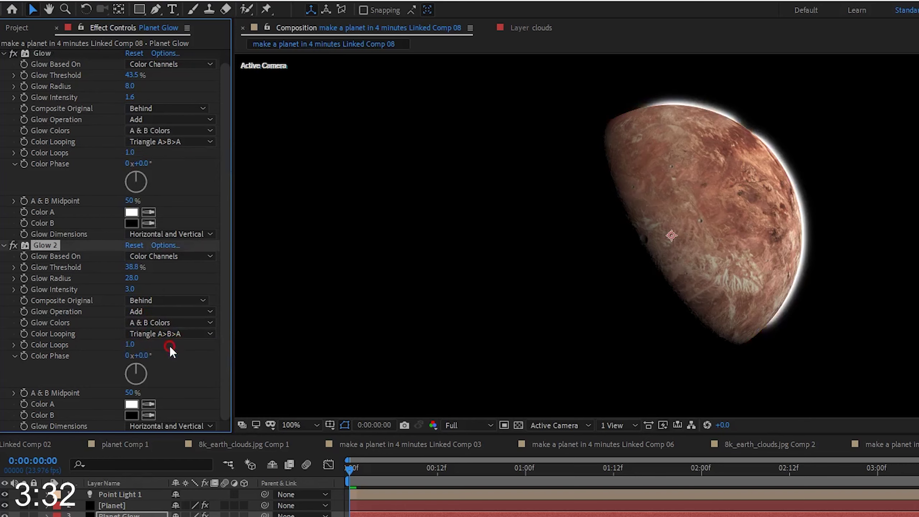
- Soften the glows: Glow to radius 46, intensity 0.6; Glow 2 to radius 35, intensity 0.4
{"action": "mouse_move", "coordinate": [131, 75]}
{"action": "left_mouse_down"}
{"action": "mouse_move", "coordinate": [108, 75]}
{"action": "mouse_move", "coordinate": [140, 86]}
{"action": "left_mouse_up"}
{"action": "left_click_drag", "start_coordinate": [129, 97], "coordinate": [93, 98]}
{"action": "left_click_drag", "start_coordinate": [130, 289], "coordinate": [112, 267]}
{"action": "left_click_drag", "start_coordinate": [131, 277], "coordinate": [145, 278]}
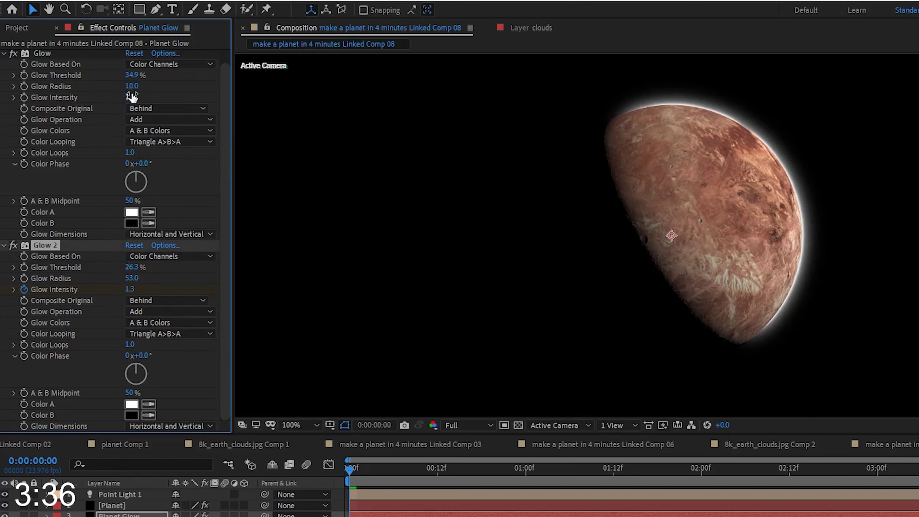
{"action": "left_click_drag", "start_coordinate": [130, 97], "coordinate": [124, 97]}
{"action": "left_click_drag", "start_coordinate": [130, 289], "coordinate": [94, 289]}
{"action": "left_click_drag", "start_coordinate": [131, 86], "coordinate": [136, 89]}
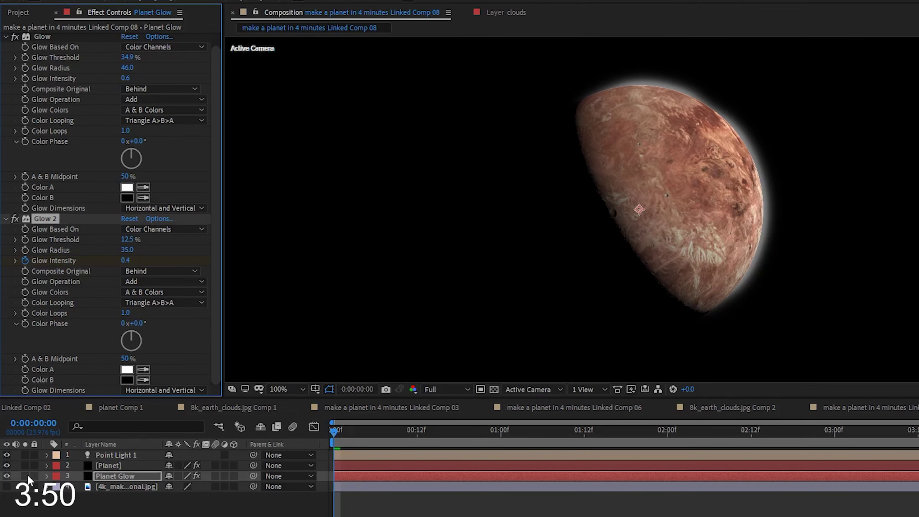
- Briefly solo Planet Glow, then set the Planet layer's VC Orb Edge Feather to 0.26
{"action": "left_click", "coordinate": [25, 475]}
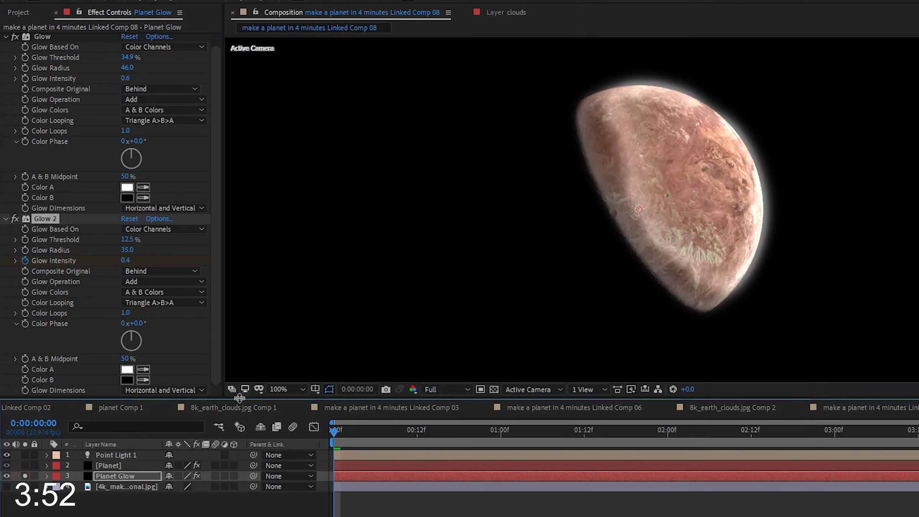
{"action": "left_click", "coordinate": [25, 475]}
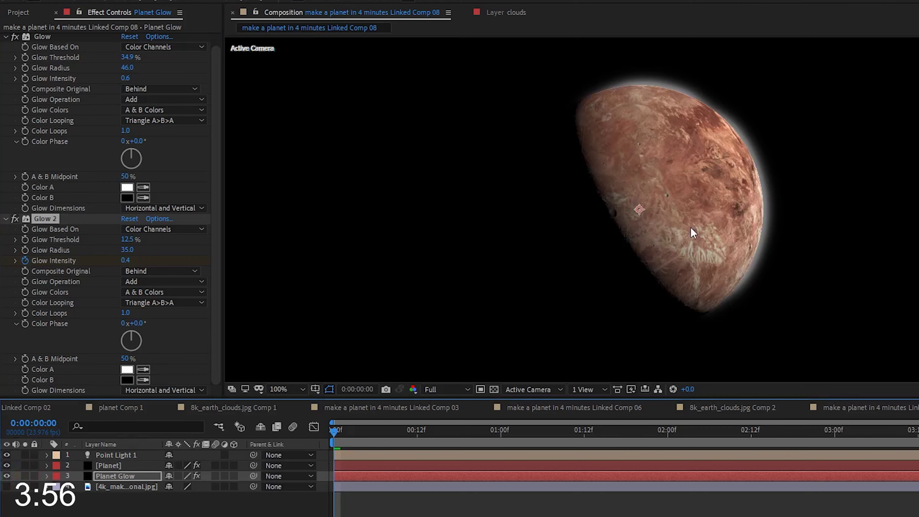
{"action": "left_click", "coordinate": [665, 236]}
{"action": "left_click_drag", "start_coordinate": [680, 233], "coordinate": [553, 240]}
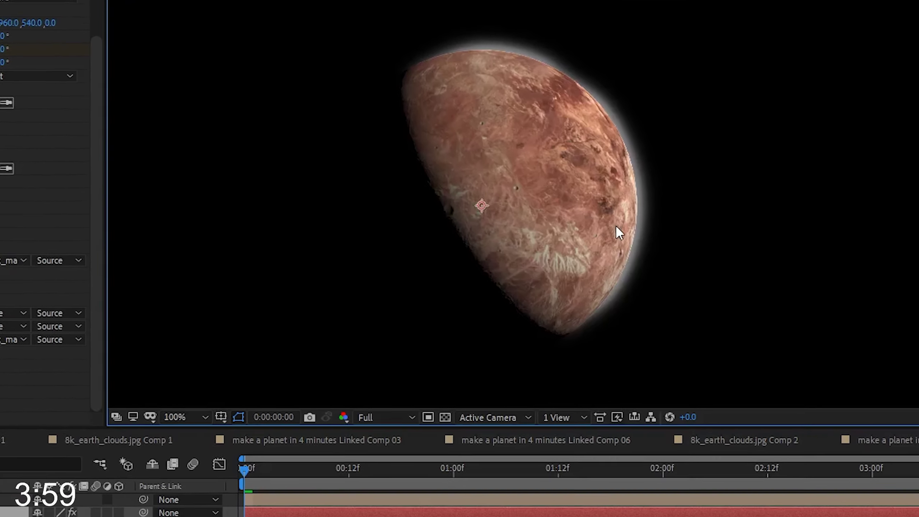
{"action": "scroll", "coordinate": [622, 231], "scroll_direction": "up", "scroll_amount": 1}
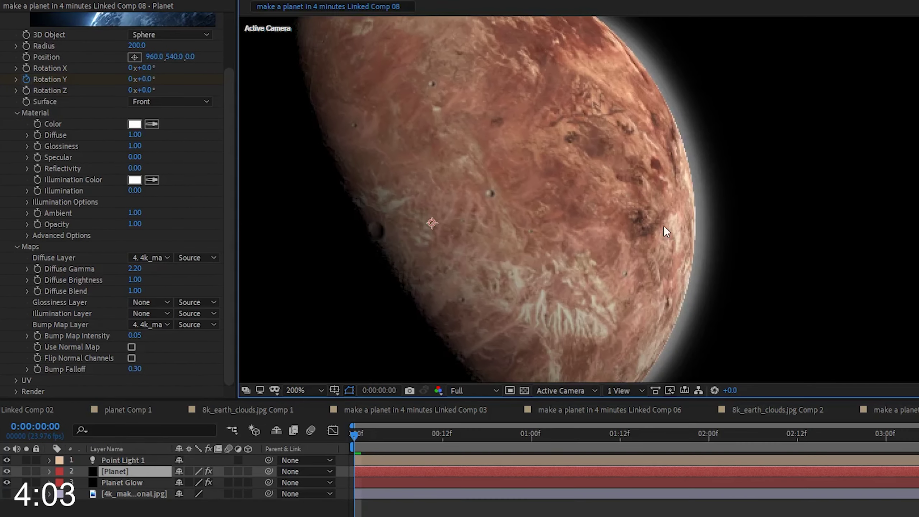
{"action": "left_click", "coordinate": [127, 474]}
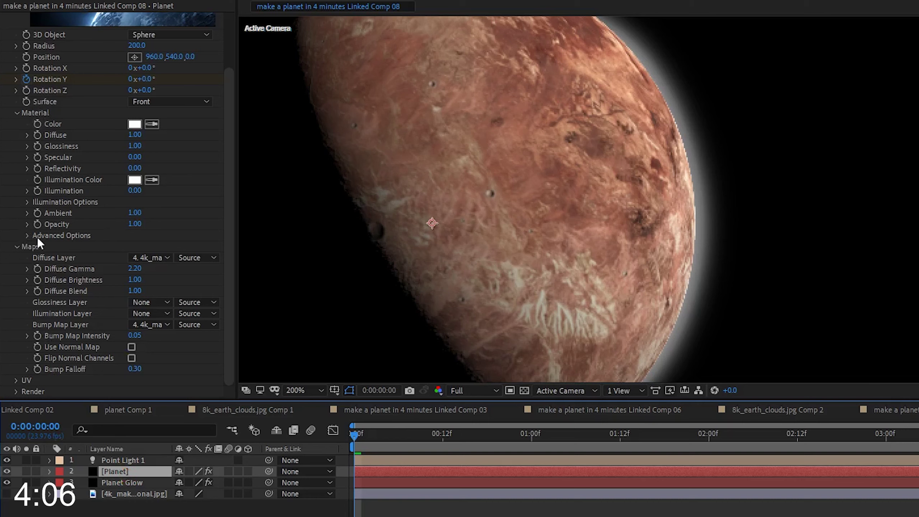
{"action": "left_click", "coordinate": [28, 236]}
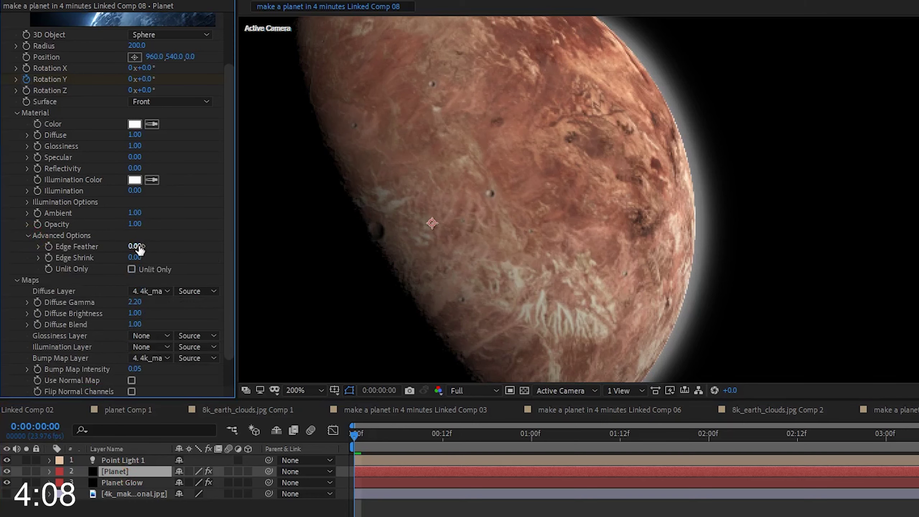
{"action": "left_click_drag", "start_coordinate": [139, 250], "coordinate": [728, 160]}
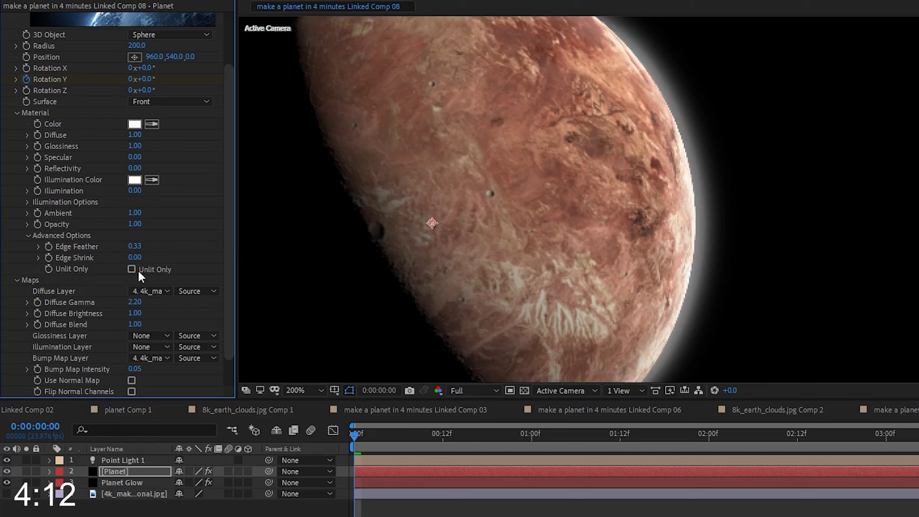
{"action": "left_click_drag", "start_coordinate": [115, 247], "coordinate": [177, 418]}
- Set Edge Feather under VC Orb Advanced Options on Planet Glow to 0.18
{"action": "left_click", "coordinate": [133, 483]}
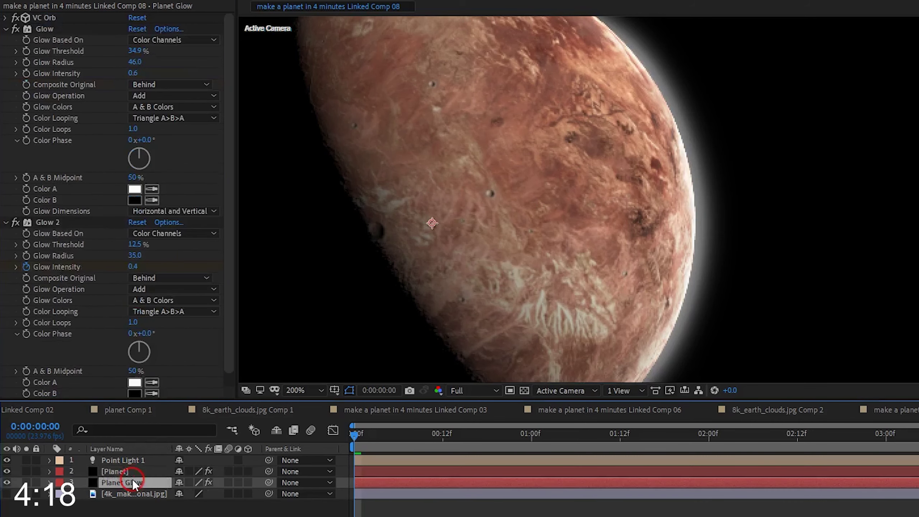
{"action": "left_click", "coordinate": [10, 25]}
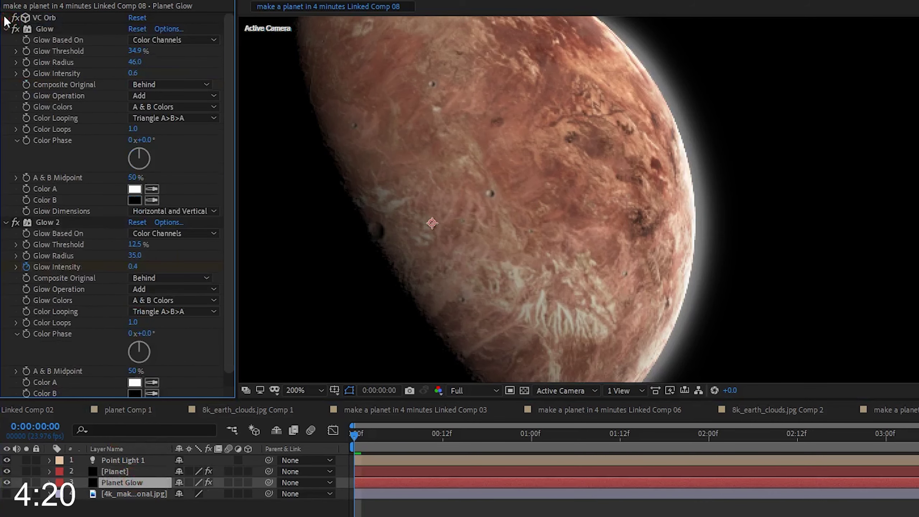
{"action": "left_click", "coordinate": [6, 18]}
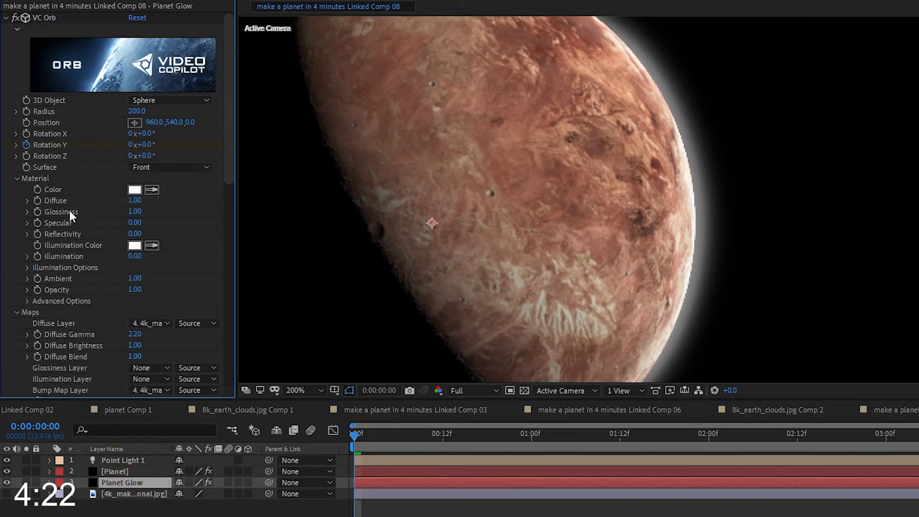
{"action": "left_click", "coordinate": [25, 300]}
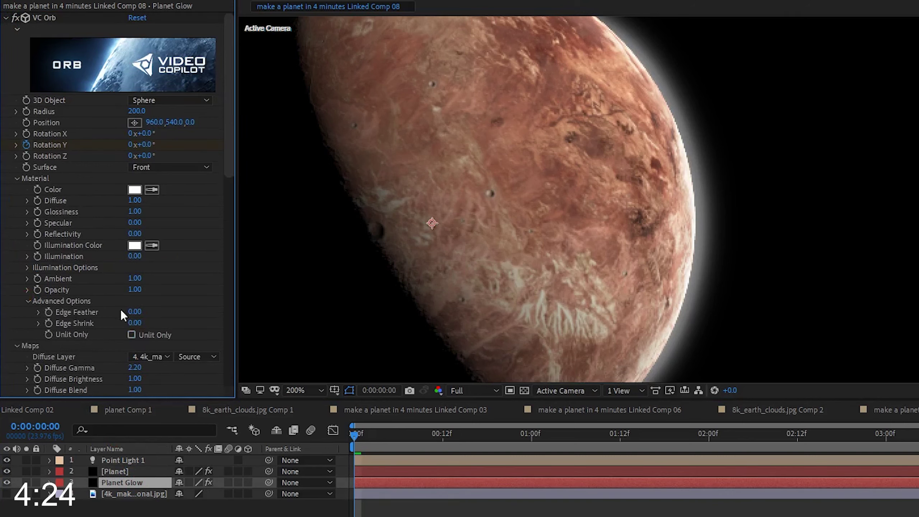
{"action": "left_click_drag", "start_coordinate": [135, 311], "coordinate": [243, 302]}
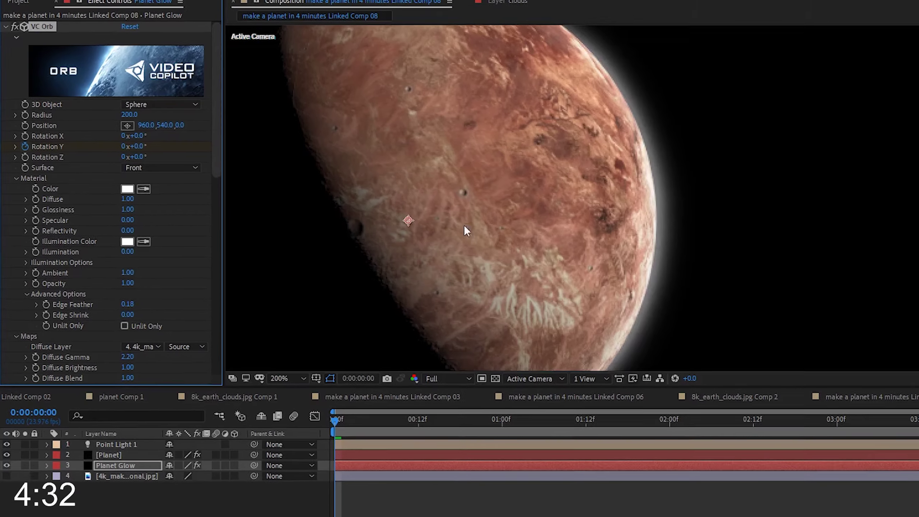
- Zoom the viewer to 100% and make the 8k_stars_milky_way.jpg layer 3D with Accepts Lights off
{"action": "key", "text": "comma"}
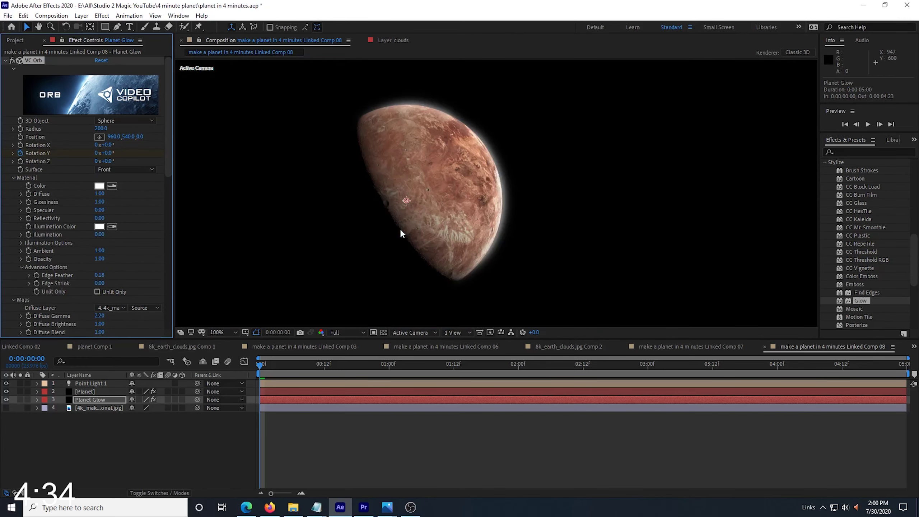
{"action": "left_click", "coordinate": [235, 332]}
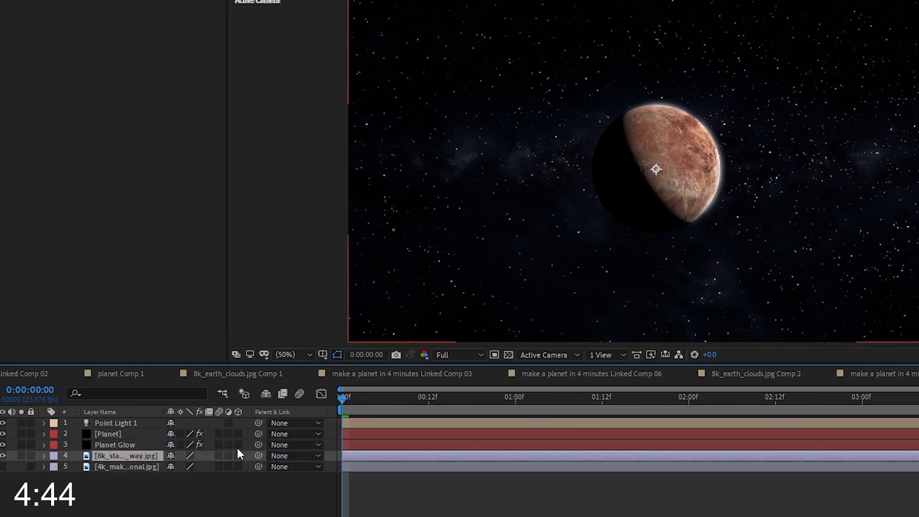
{"action": "left_click", "coordinate": [182, 408]}
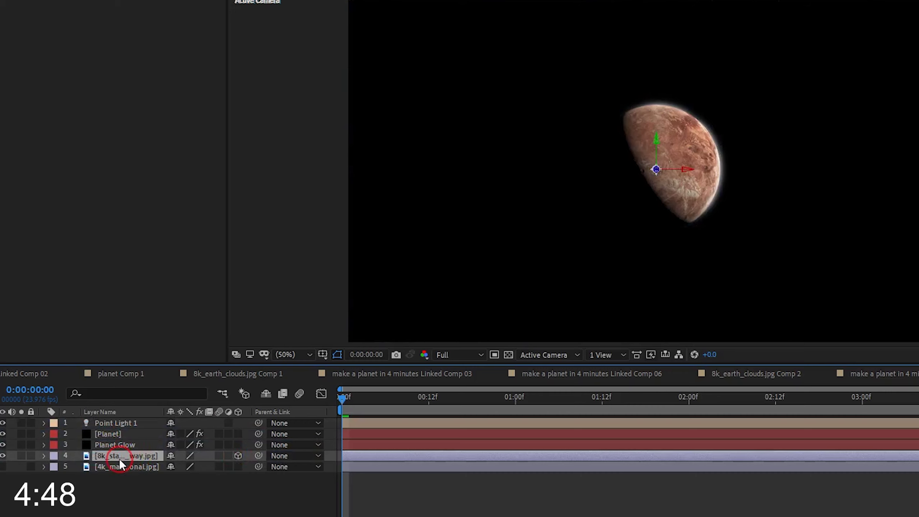
{"action": "left_click", "coordinate": [42, 455]}
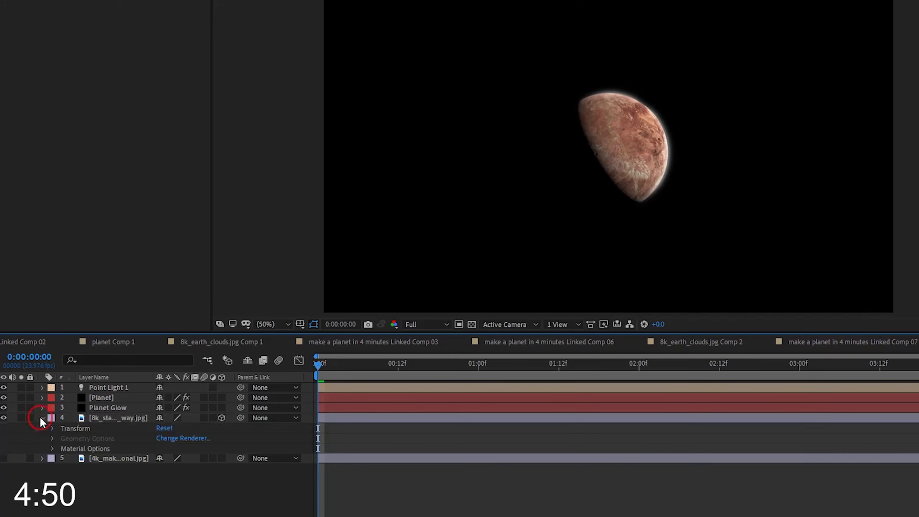
{"action": "left_click", "coordinate": [51, 448]}
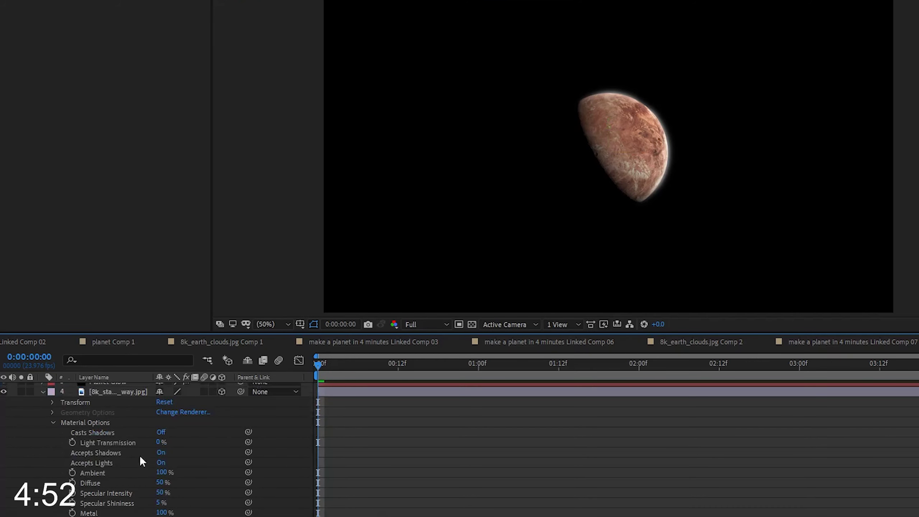
{"action": "left_click", "coordinate": [158, 463]}
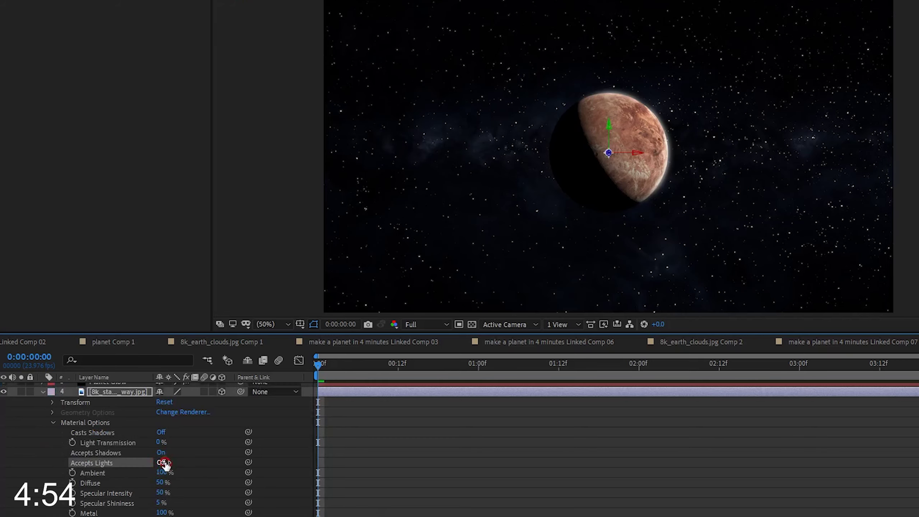